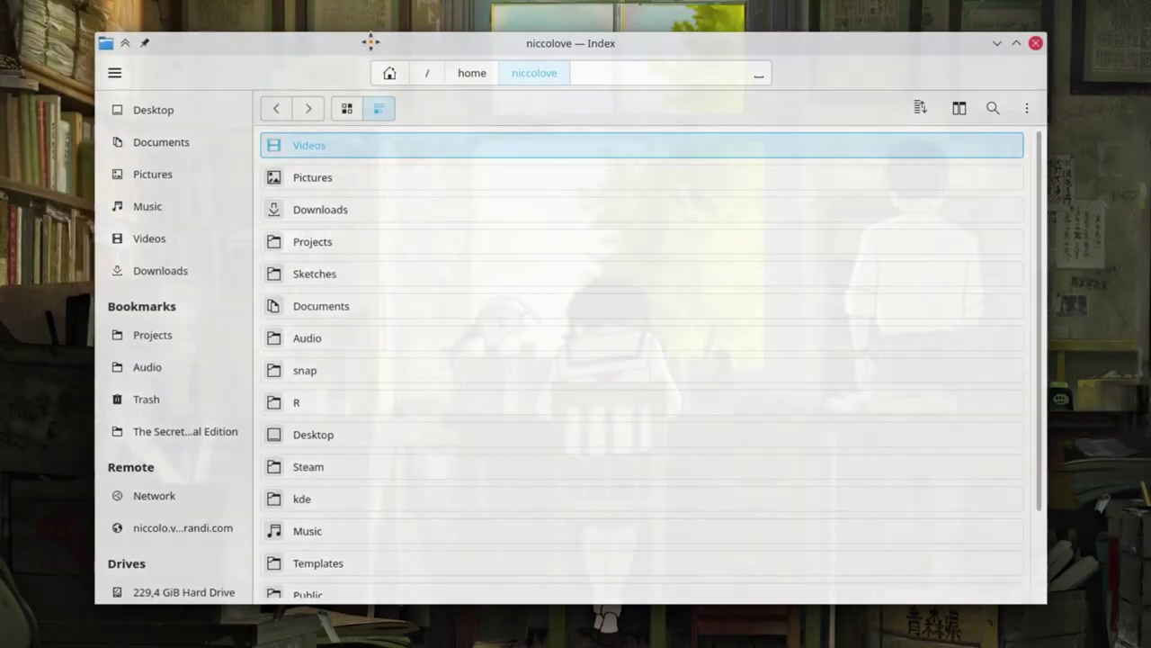
Switch the home folder from the detailed list to an icon grid
drag(346, 33, 383, 42)
scroll(475, 308, down, 2)
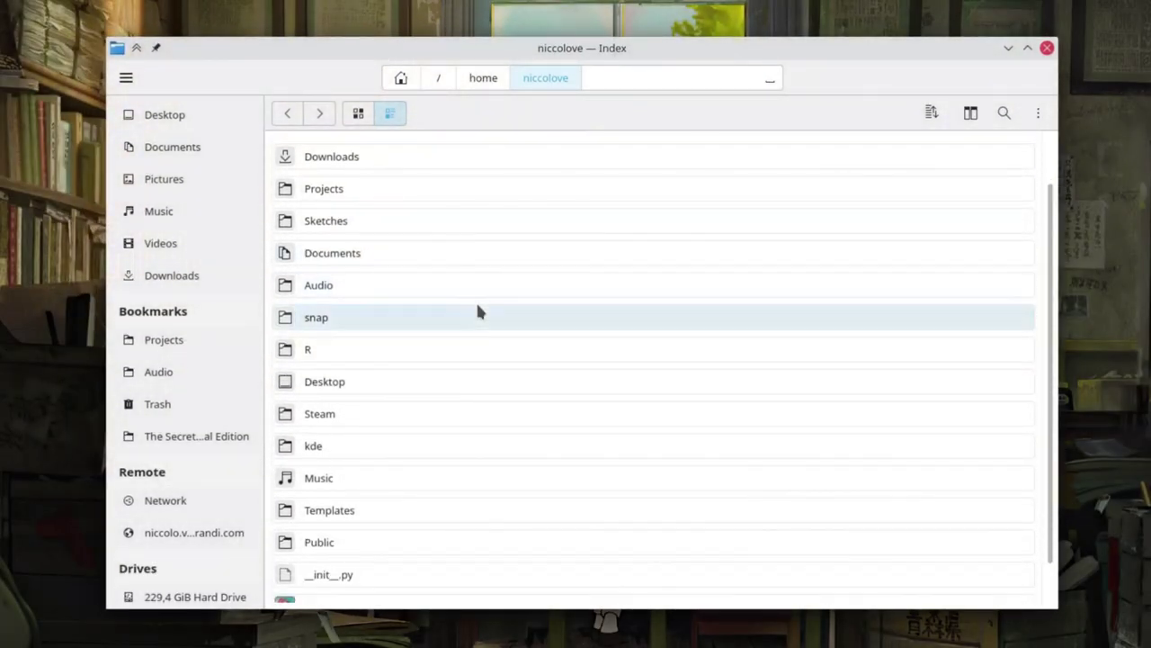
click(358, 112)
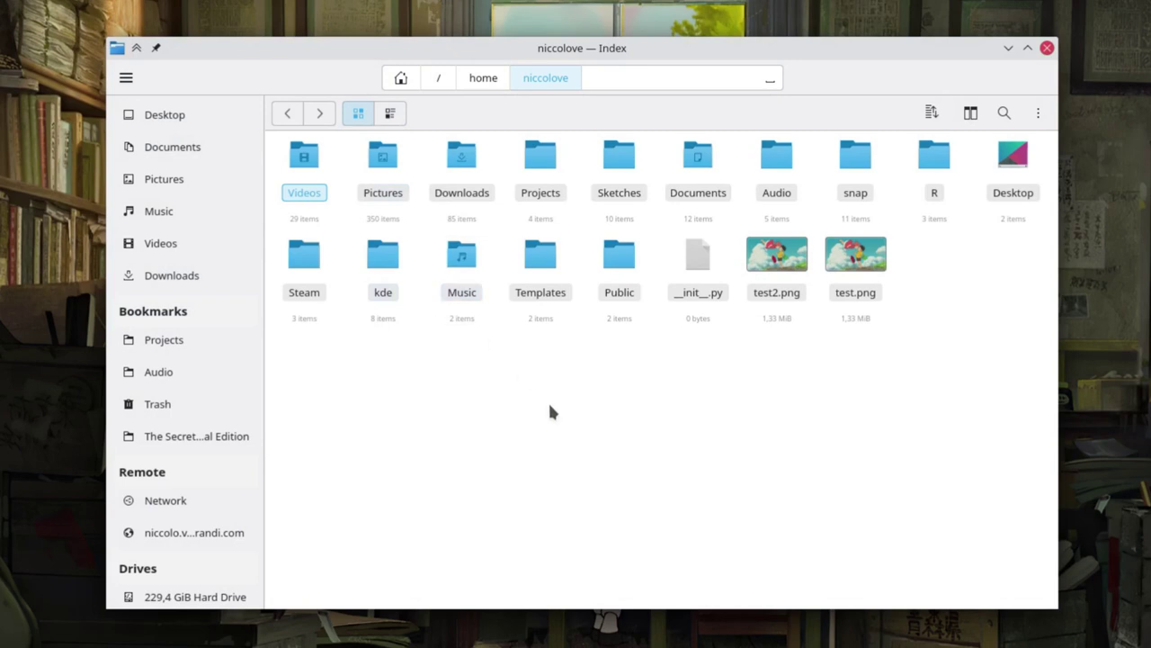
scroll(181, 155, up, 5)
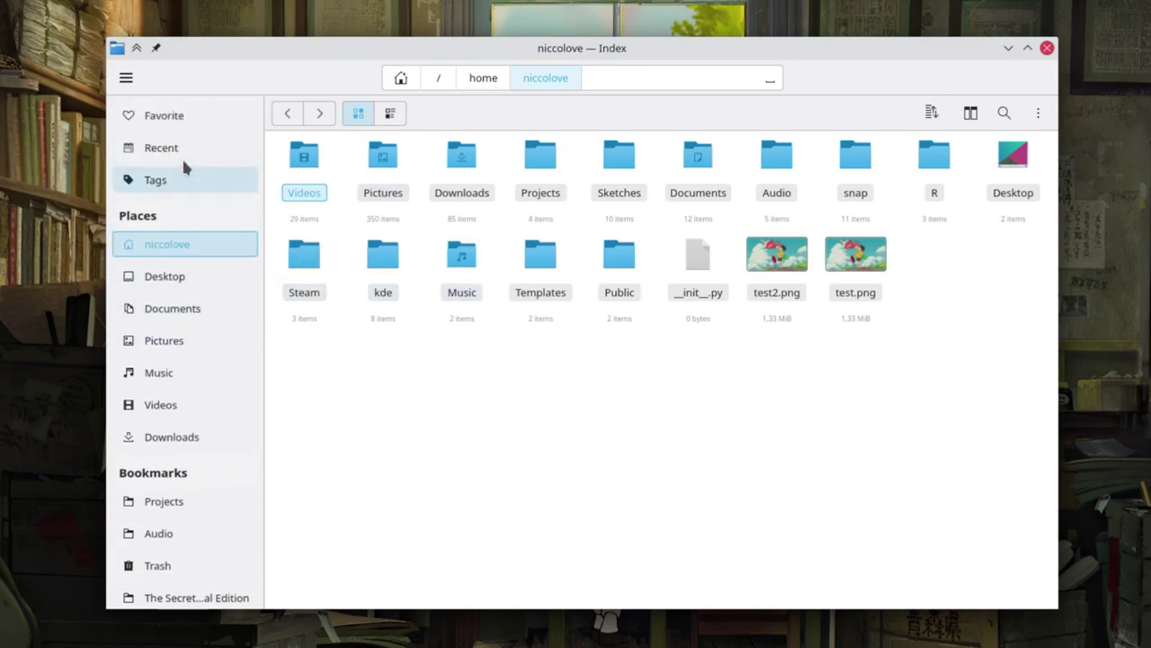
Open Overview, collapse Favorite files, and scroll the Downloads and Pictures rows sideways
click(162, 115)
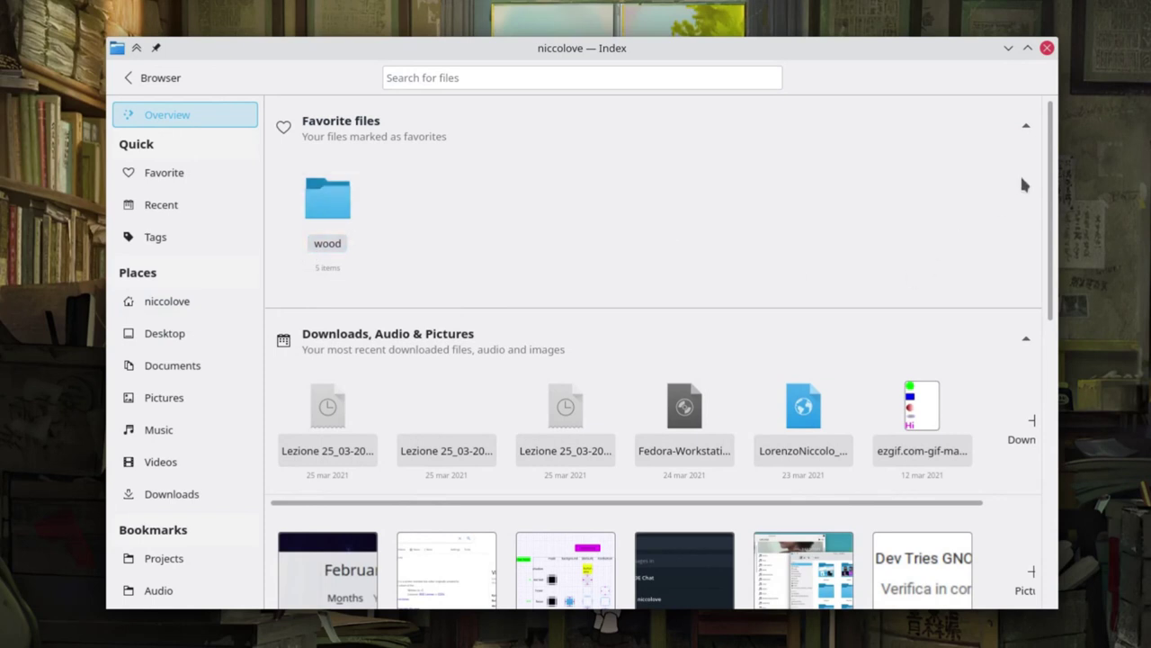
click(1028, 130)
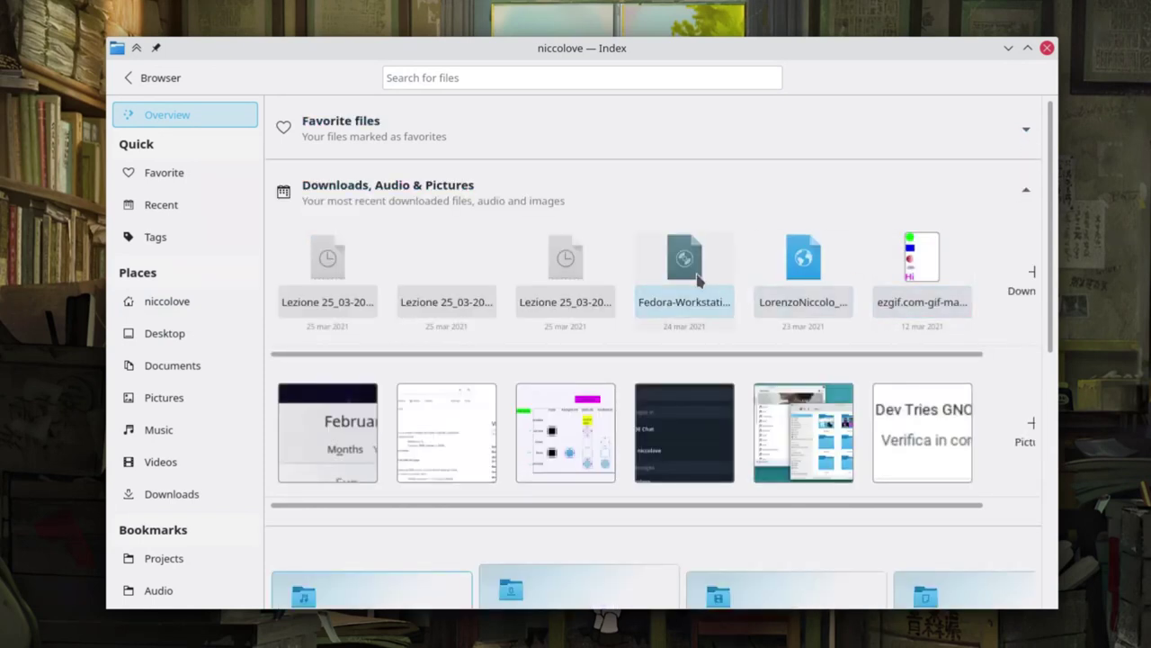
mouse_move(589, 362)
mouse_down()
mouse_move(682, 363)
mouse_move(499, 353)
mouse_up()
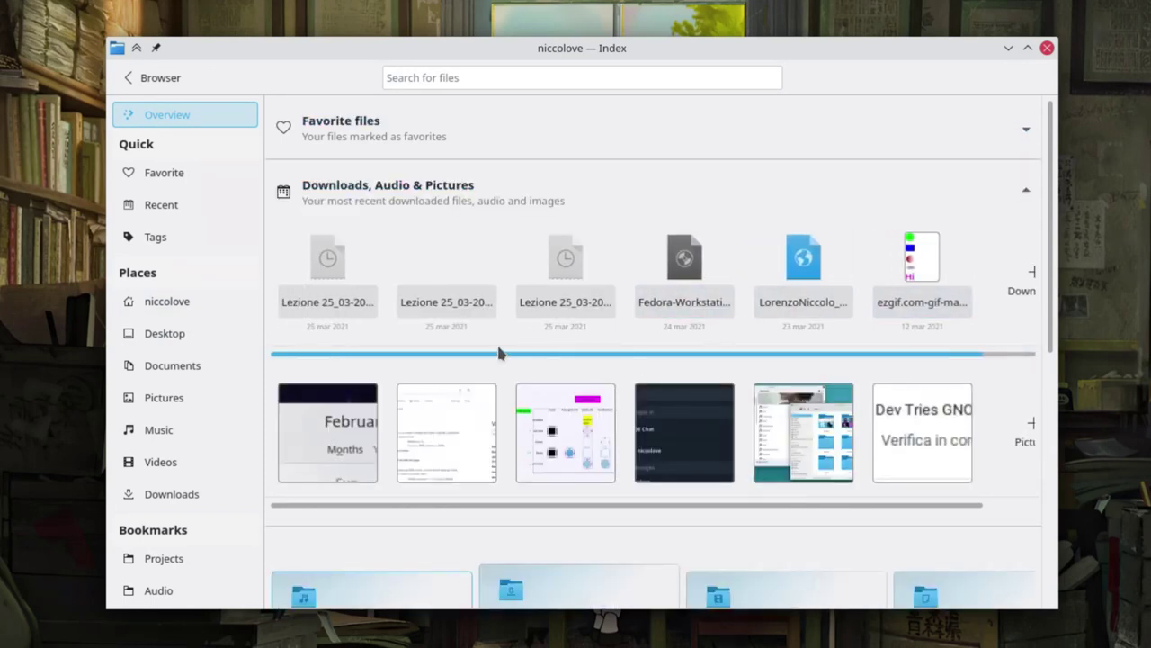
drag(450, 506, 601, 502)
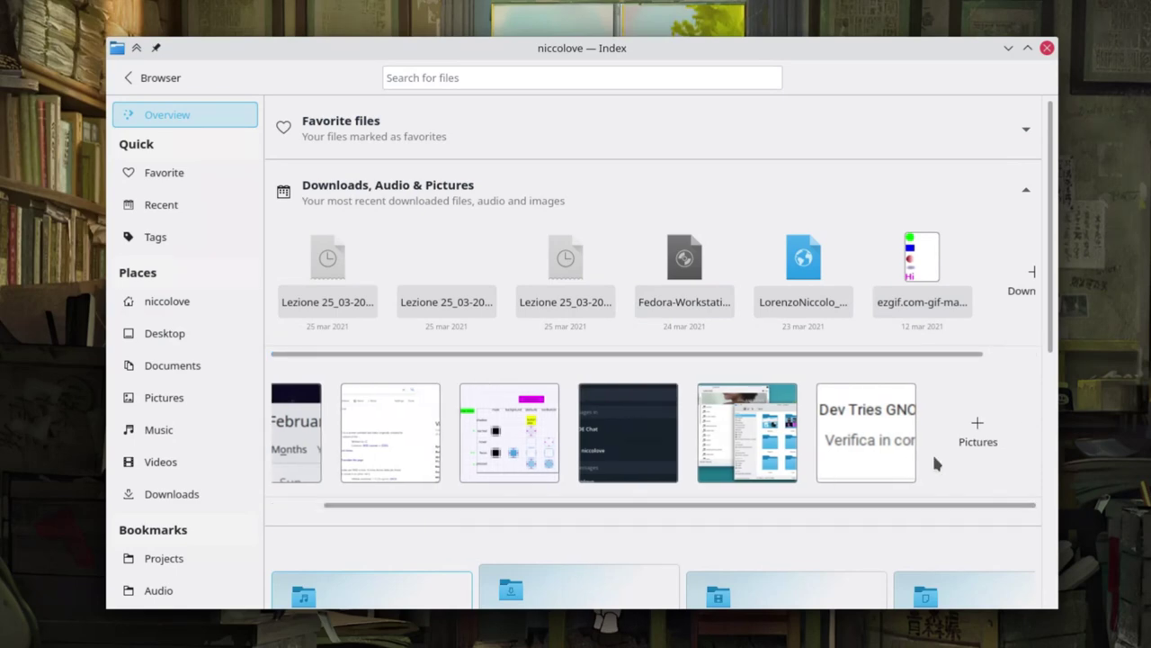
Open the Pictures folder and scroll through its thumbnails
click(979, 436)
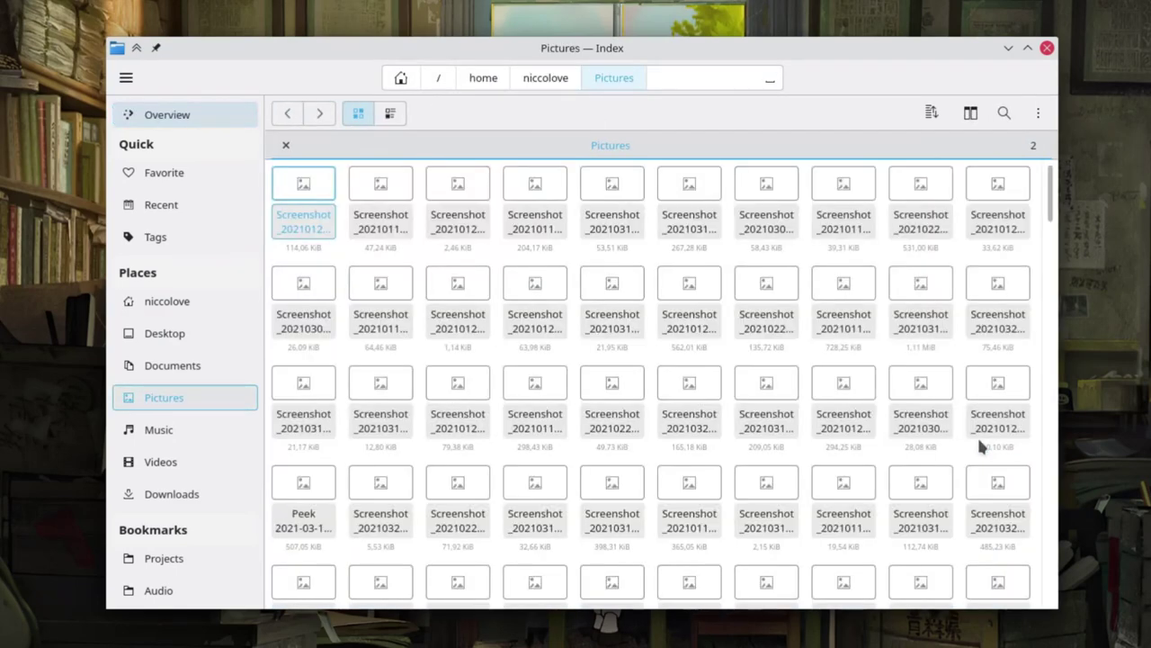
scroll(816, 308, down, 2)
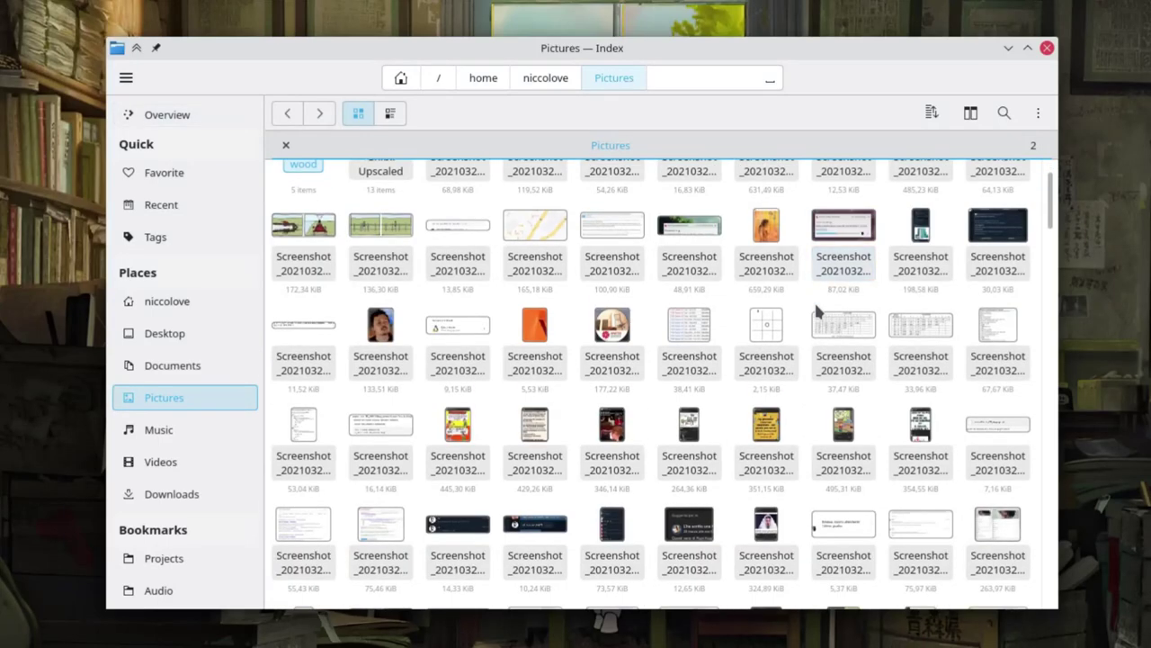
scroll(815, 301, up, 5)
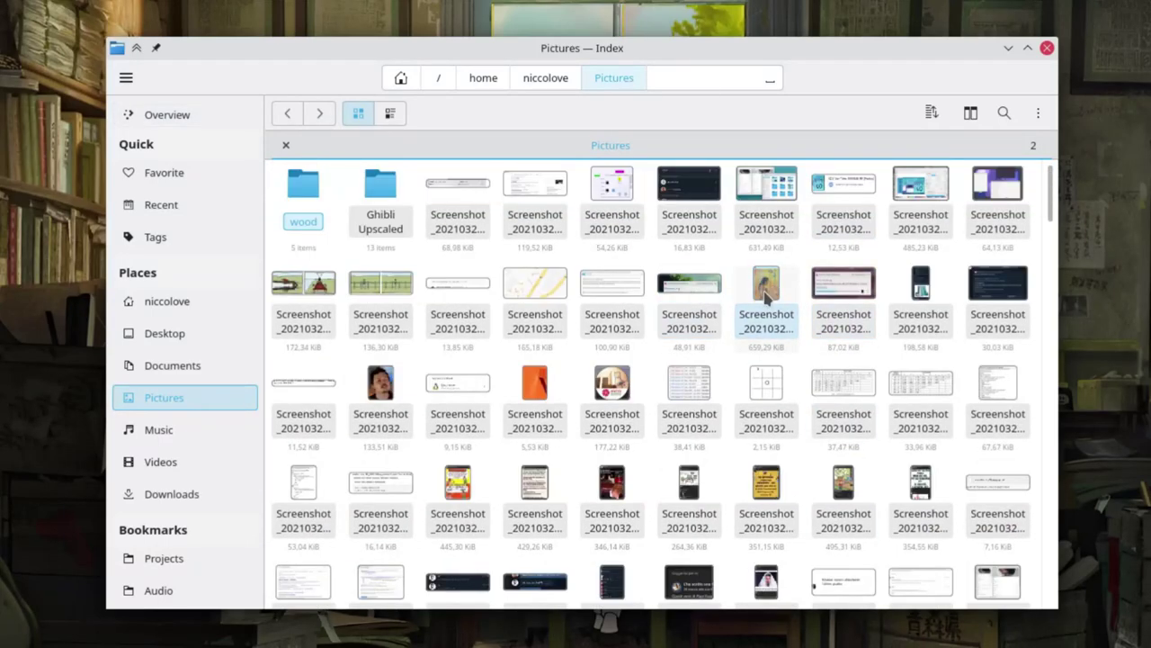
View the orange shower-painting screenshot in Gwenview, close it, then bring up its actions menu
click(766, 296)
double_click(766, 297)
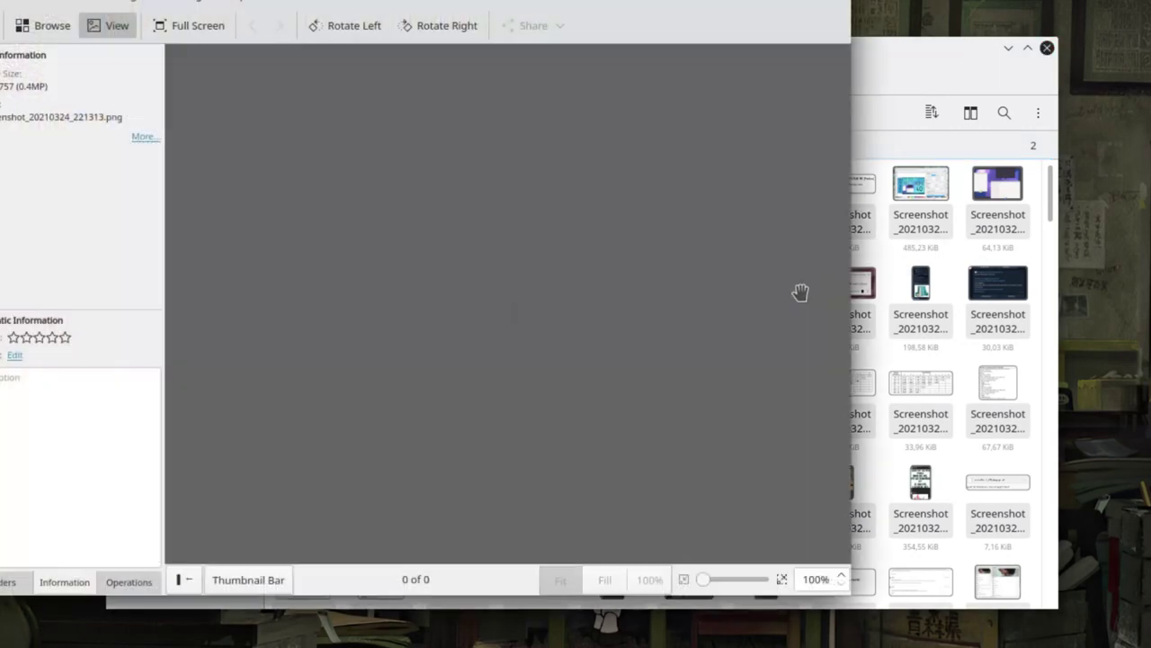
key(ctrl+q)
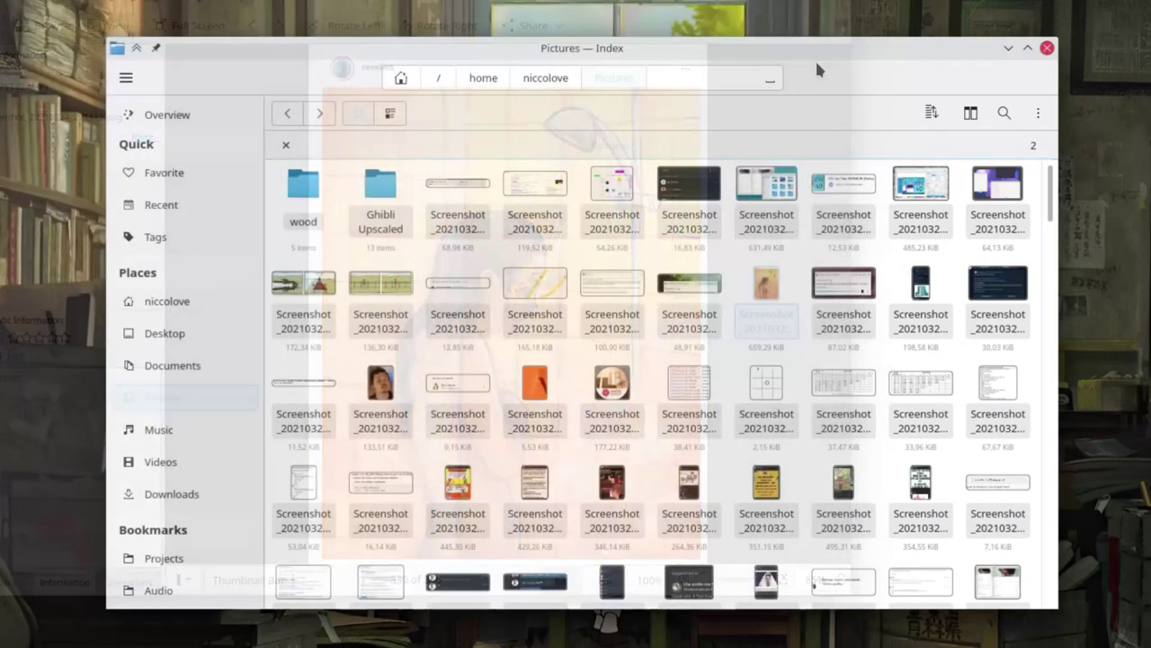
right_click(753, 307)
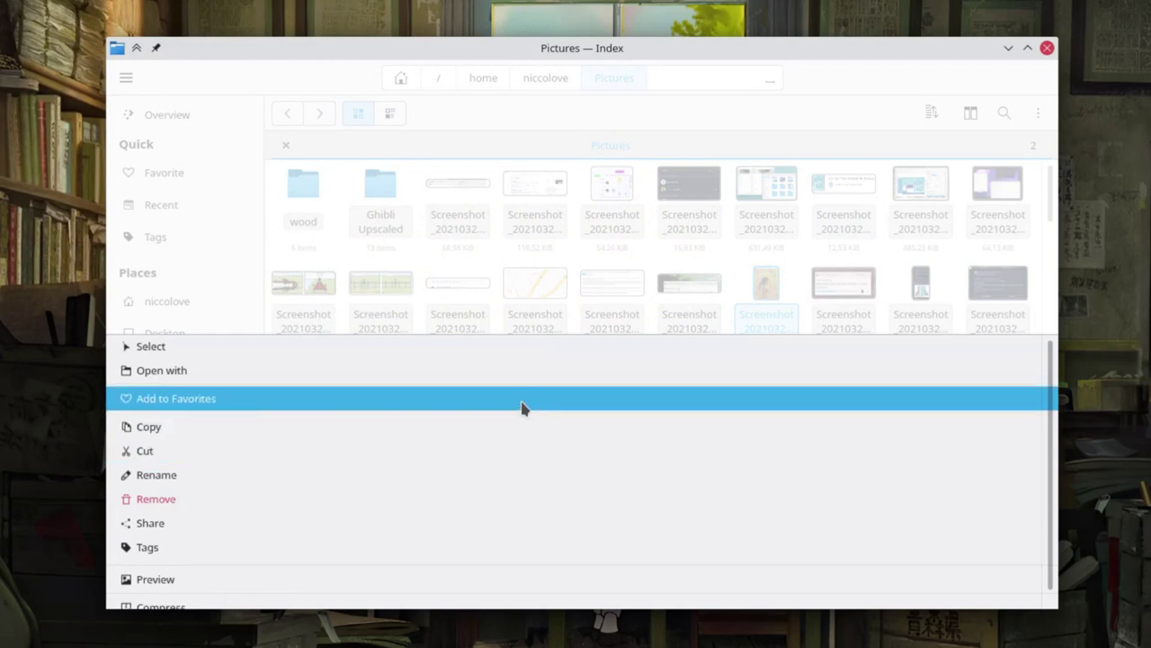
Preview Screenshot_20210324_221313.png, mark it as a favorite, and show its sharing options
scroll(524, 408, down, 1)
click(474, 570)
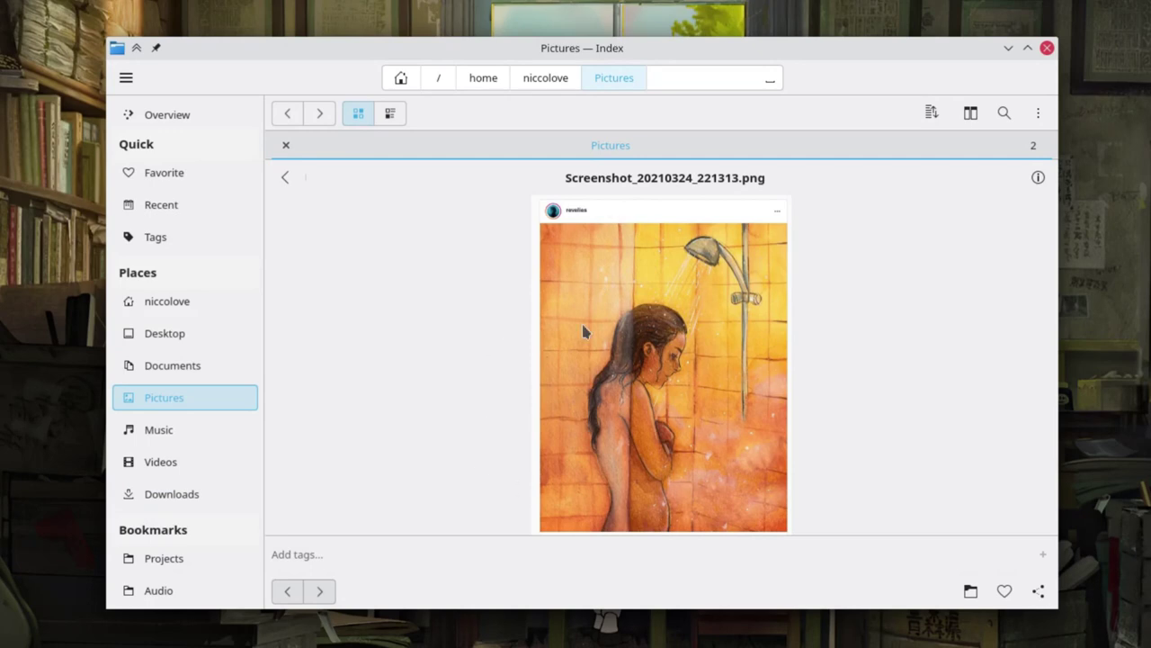
click(1002, 592)
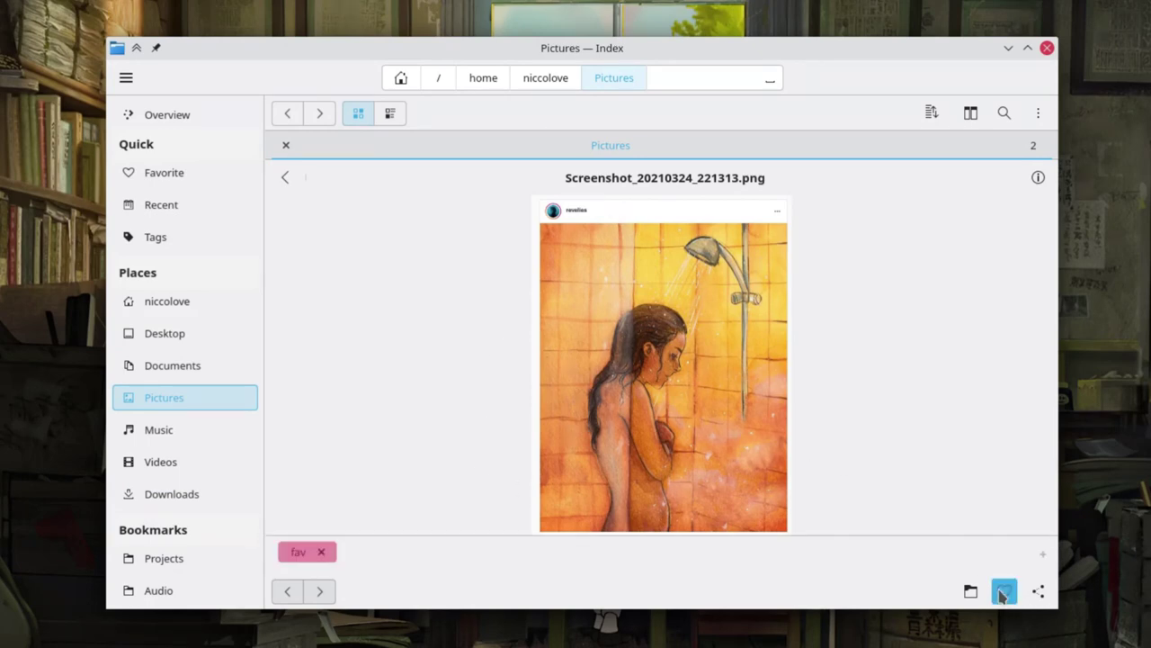
click(1038, 591)
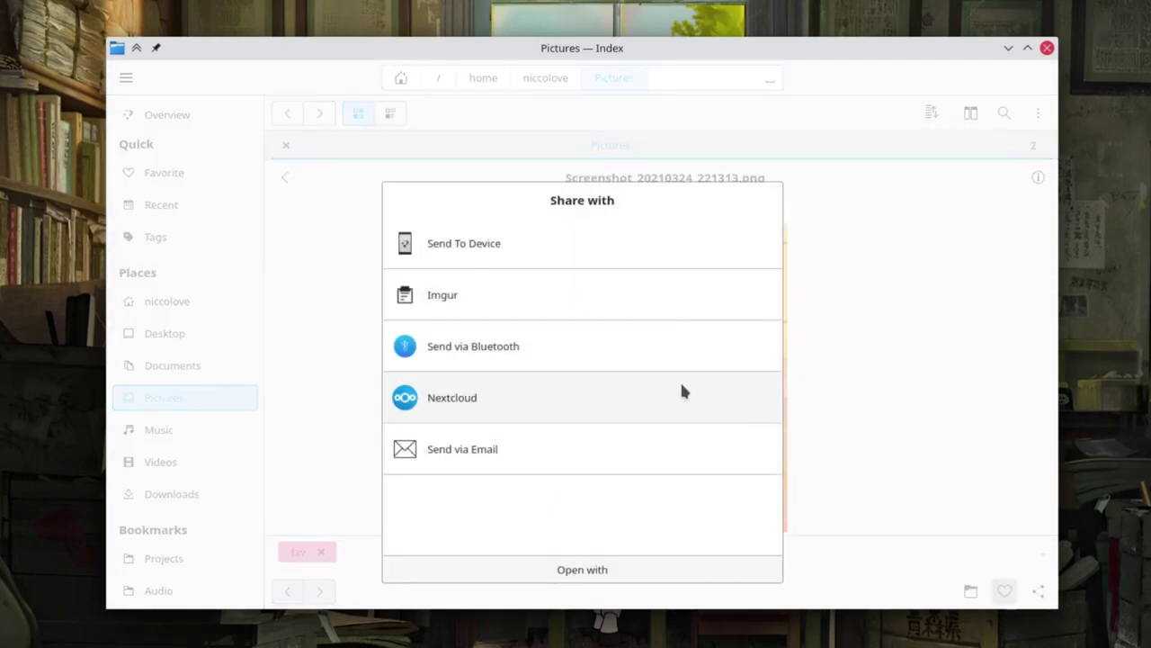
Try sharing the screenshot to Imgur, then dismiss the sharing options
click(506, 312)
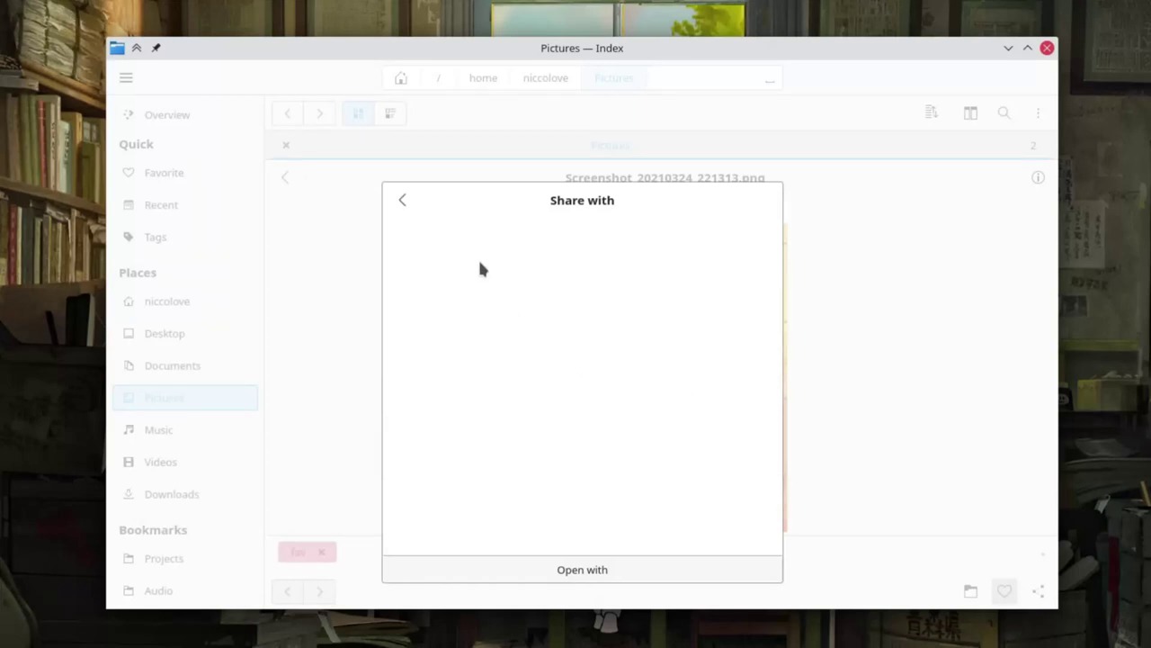
click(401, 204)
click(293, 224)
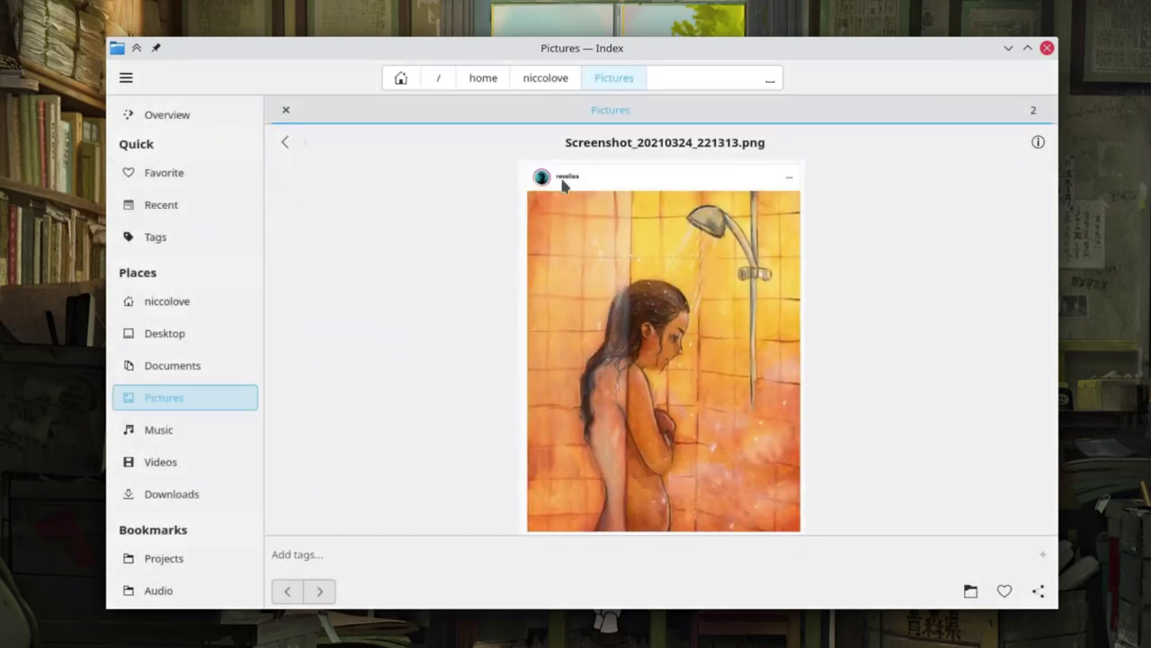
Close the Pictures tab, accepting the confirmation, and return to the Overview page
click(286, 110)
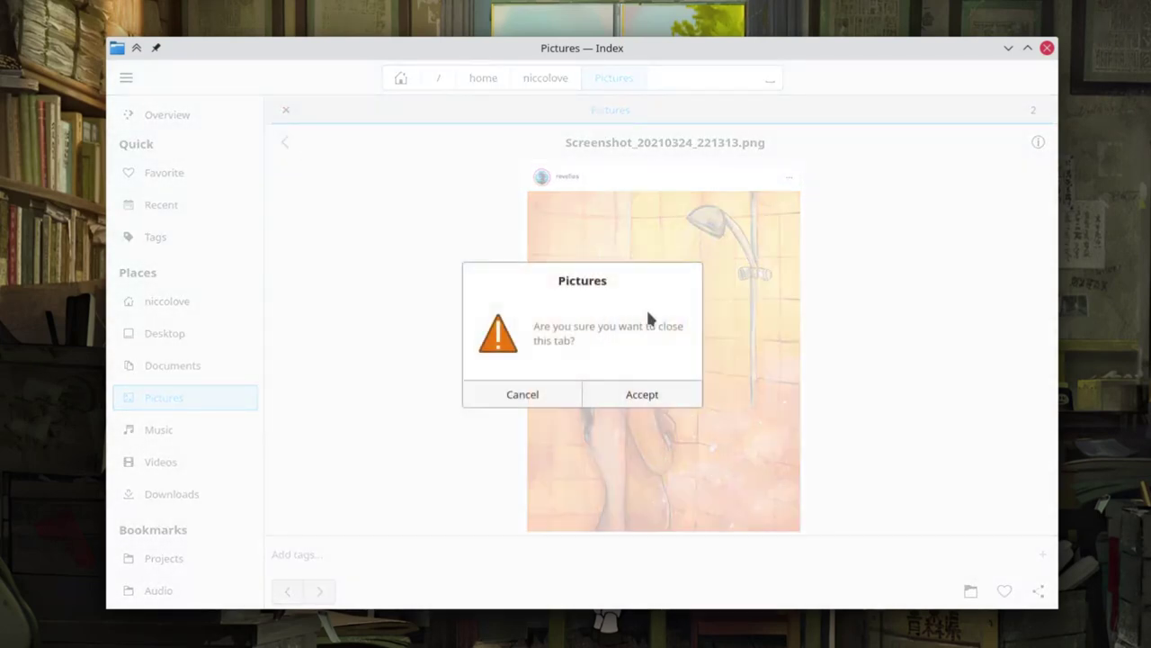
click(650, 393)
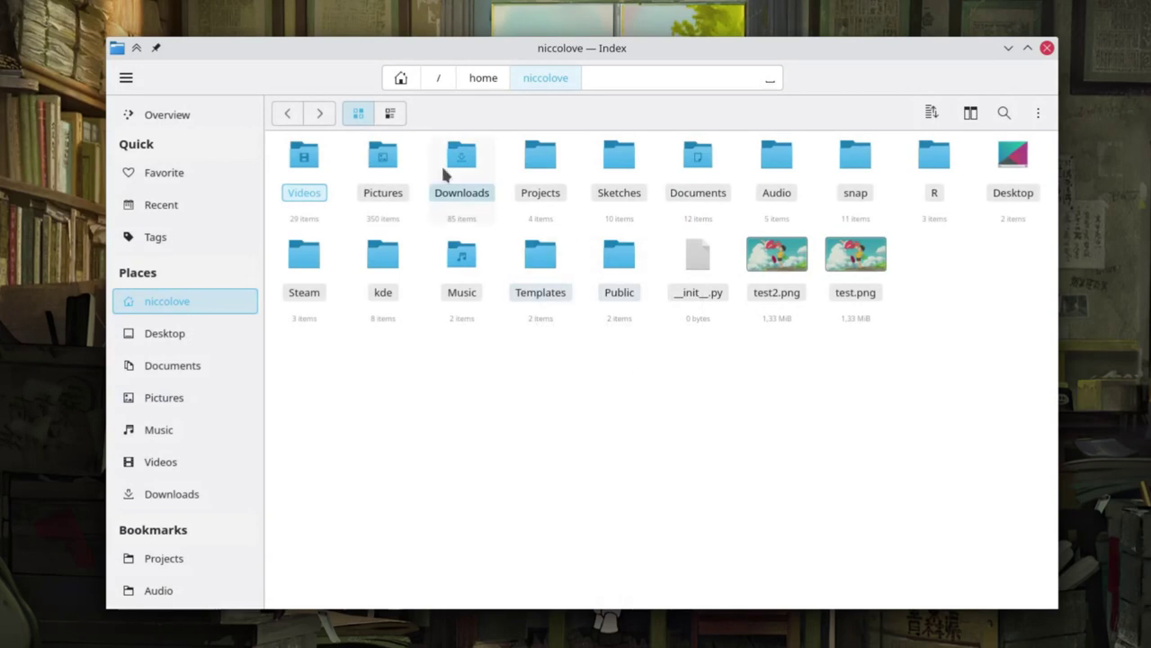
click(194, 120)
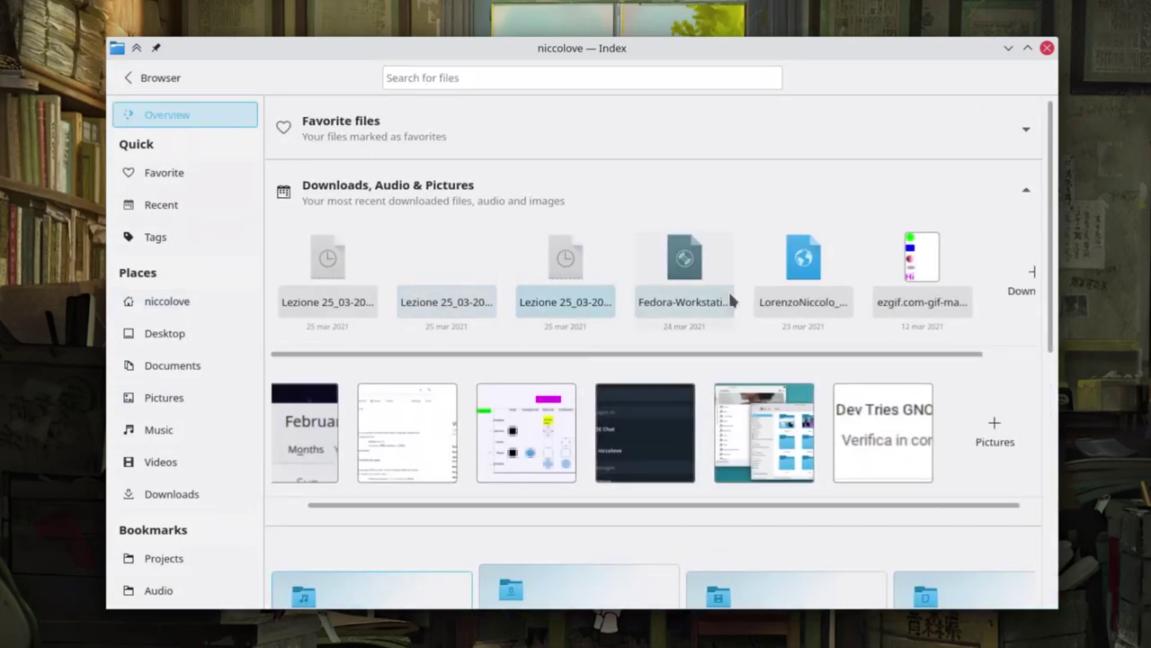
Scroll the Overview down past the storage cards, the fav tag and Devices and Remote
scroll(732, 302, down, 1)
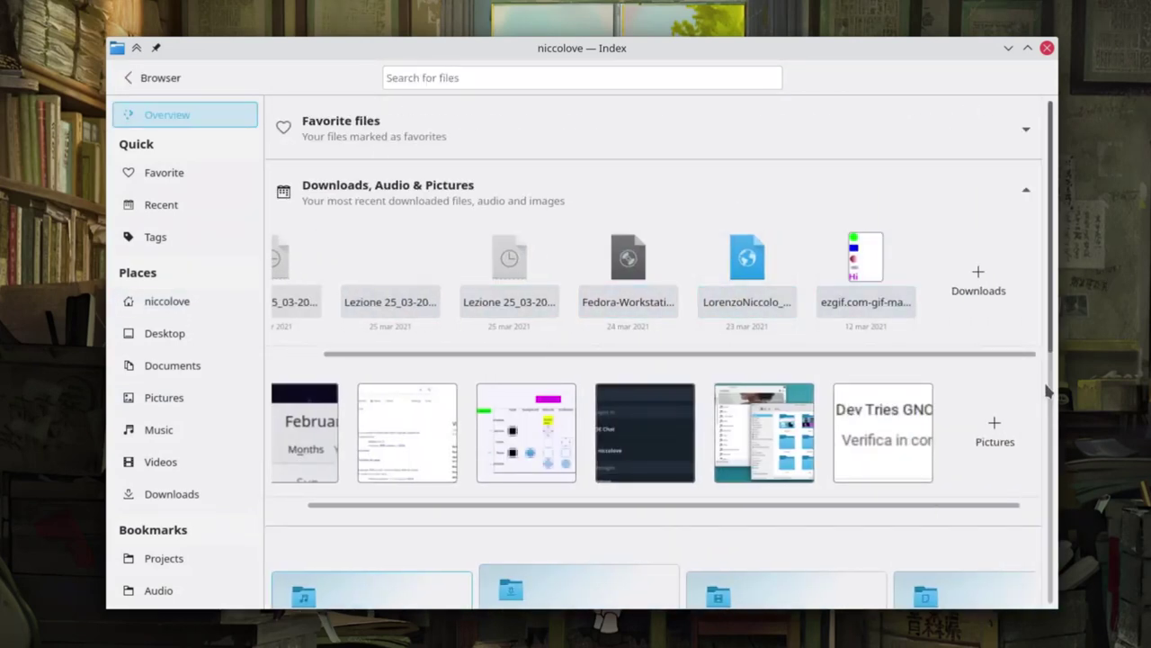
drag(1050, 346, 1070, 450)
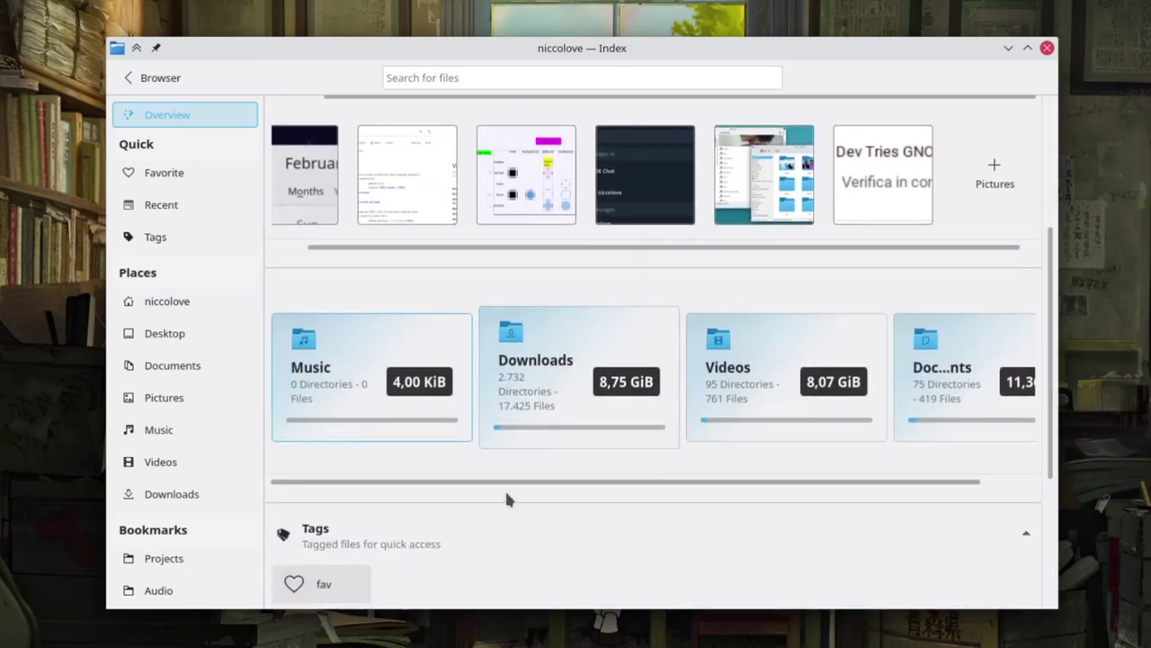
scroll(494, 486, right, 1)
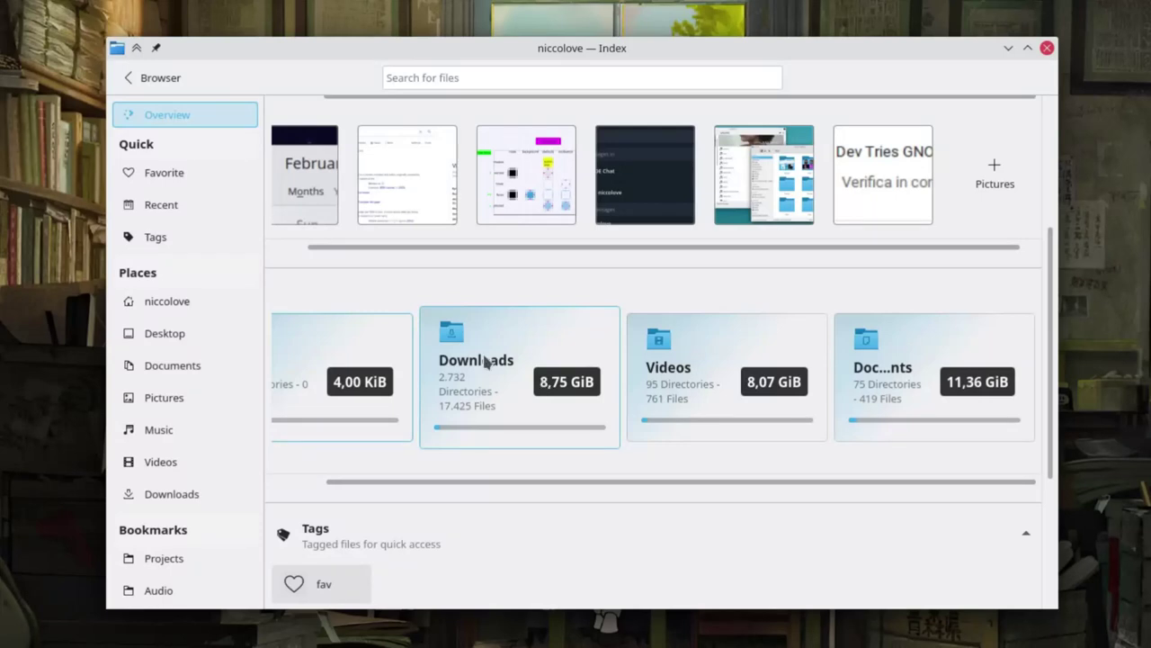
drag(1049, 372, 1064, 513)
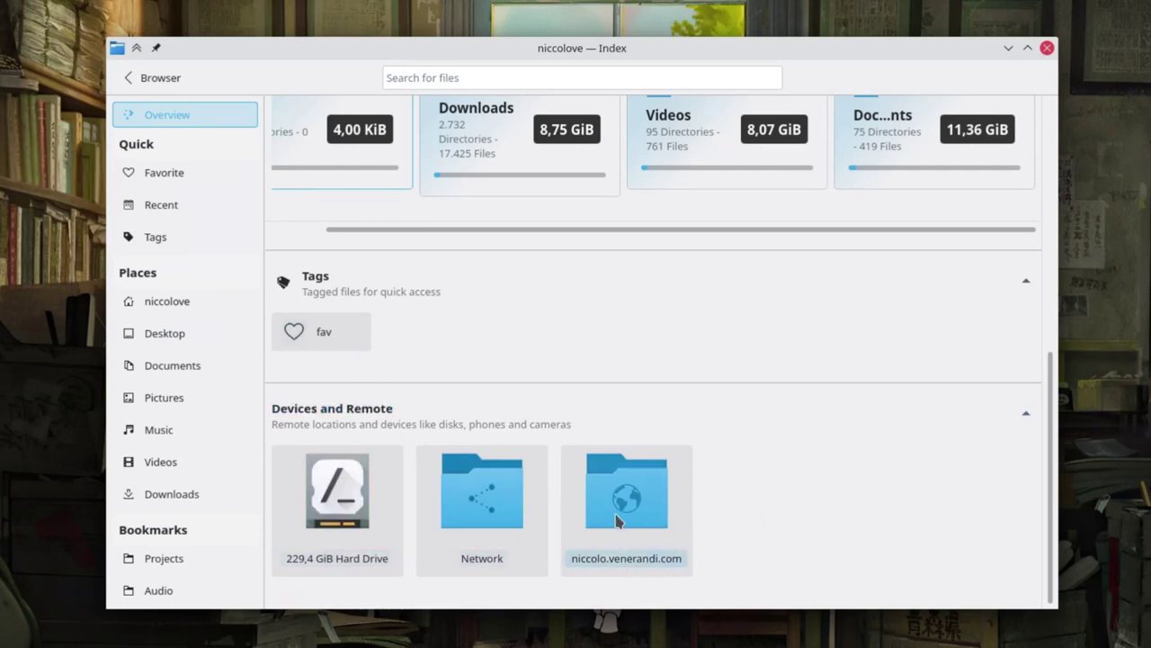
Show the Favorite files, toggling them between list and grid layouts
click(178, 180)
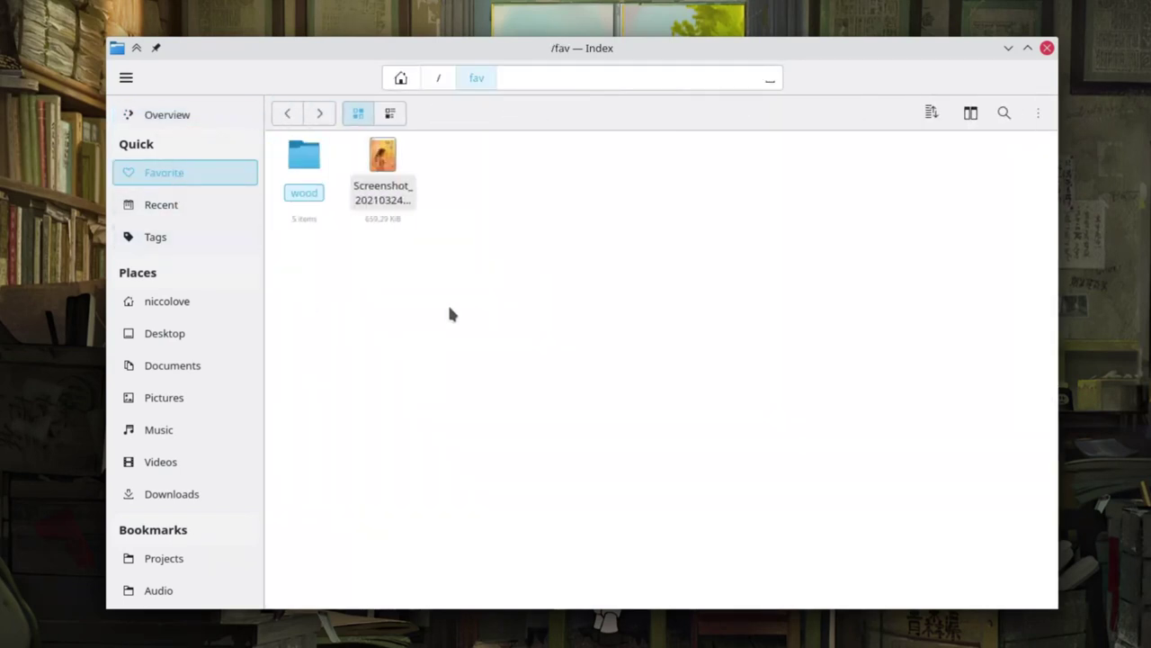
click(392, 113)
click(357, 114)
Browse Recent files and the fav tag, then return to the niccolove home folder
click(193, 206)
click(175, 241)
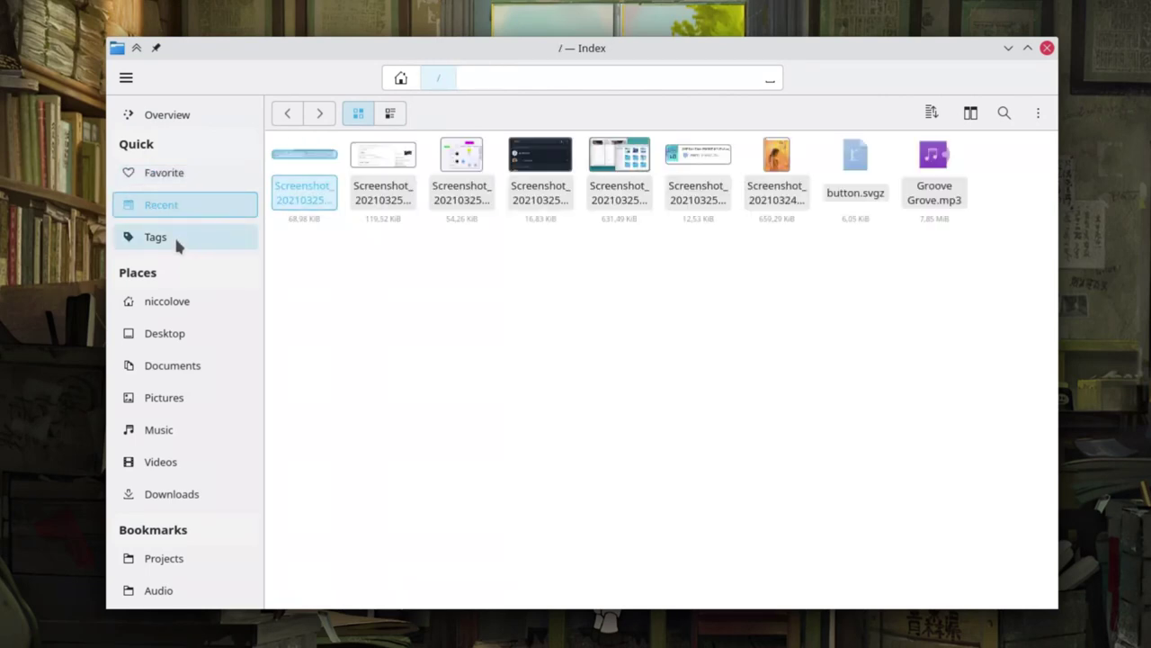
click(303, 154)
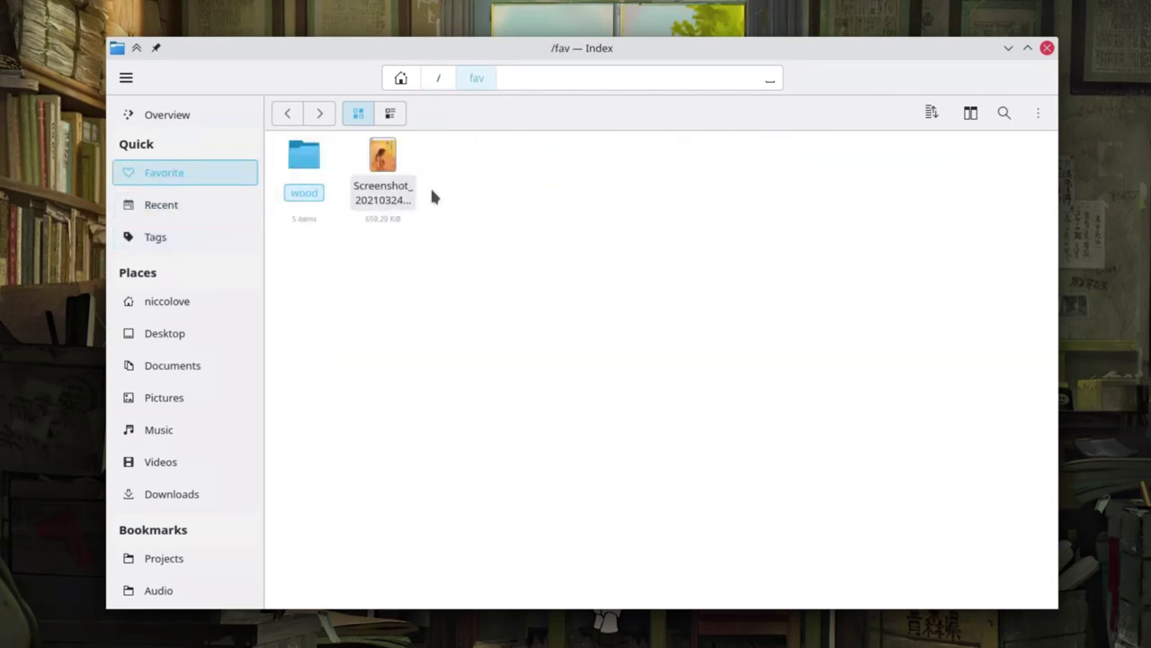
click(187, 307)
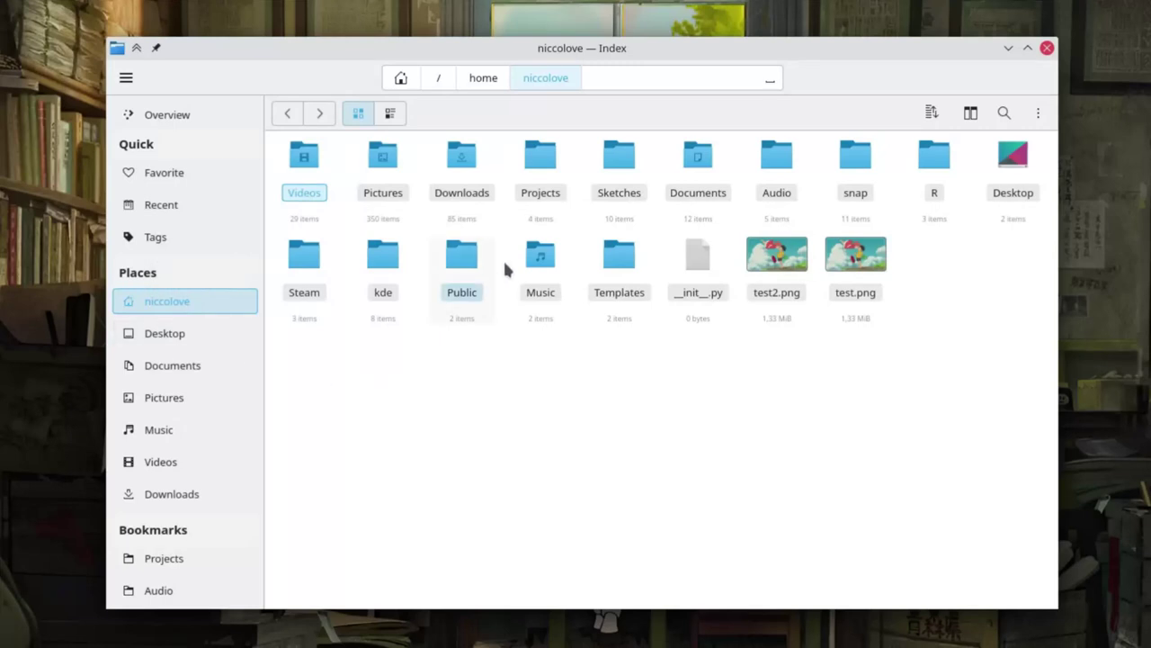
Split the window, list the home folder in detail on the left, and show Videos on the right
scroll(212, 372, down, 3)
scroll(212, 371, down, 2)
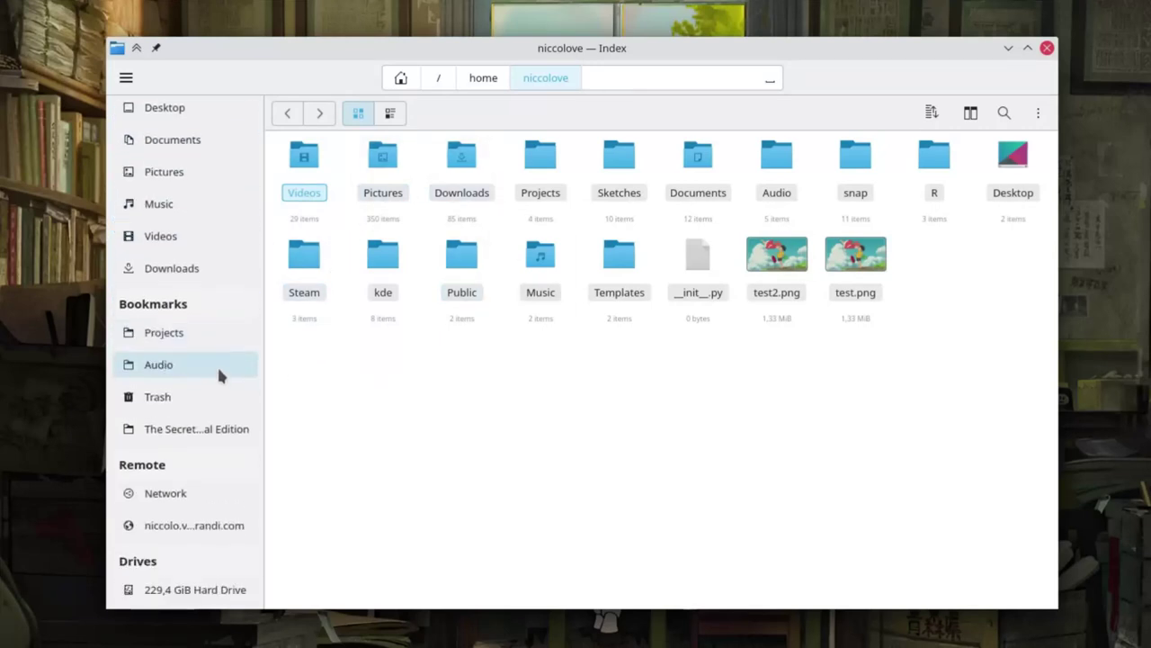
click(973, 114)
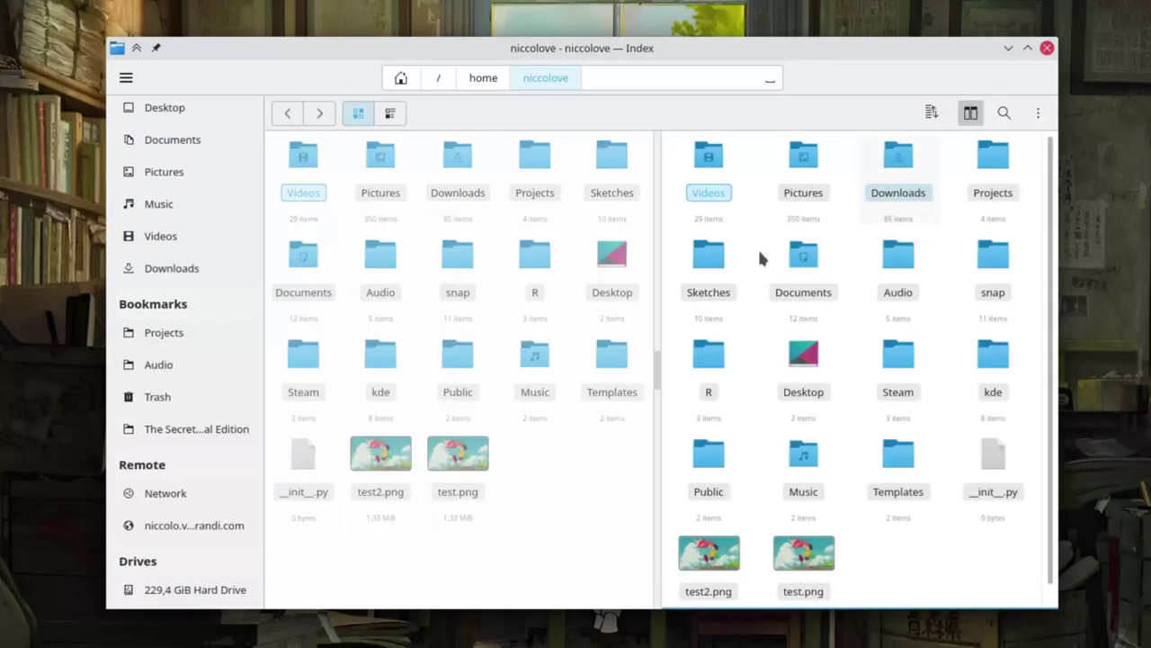
click(390, 112)
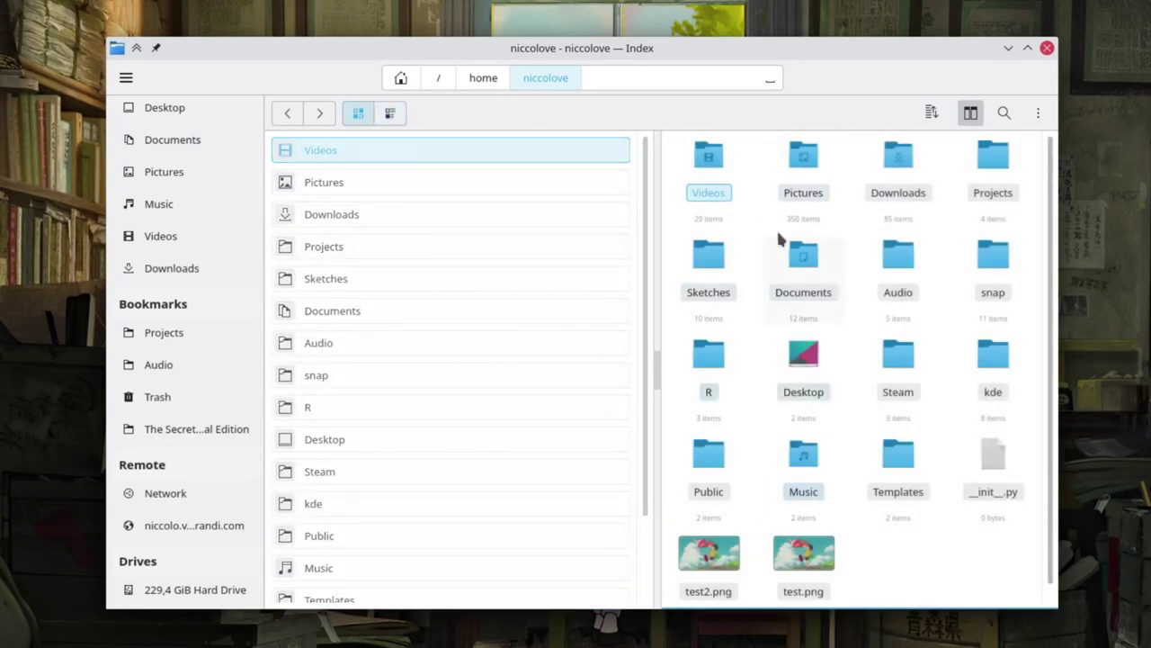
click(720, 167)
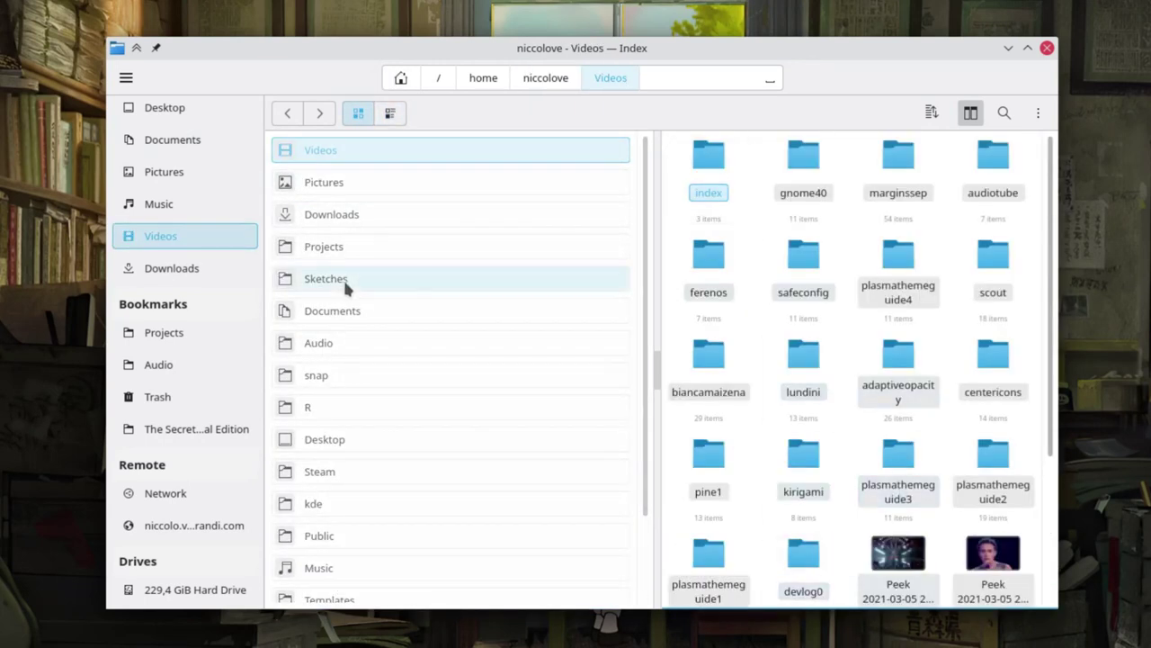
scroll(395, 265, down, 1)
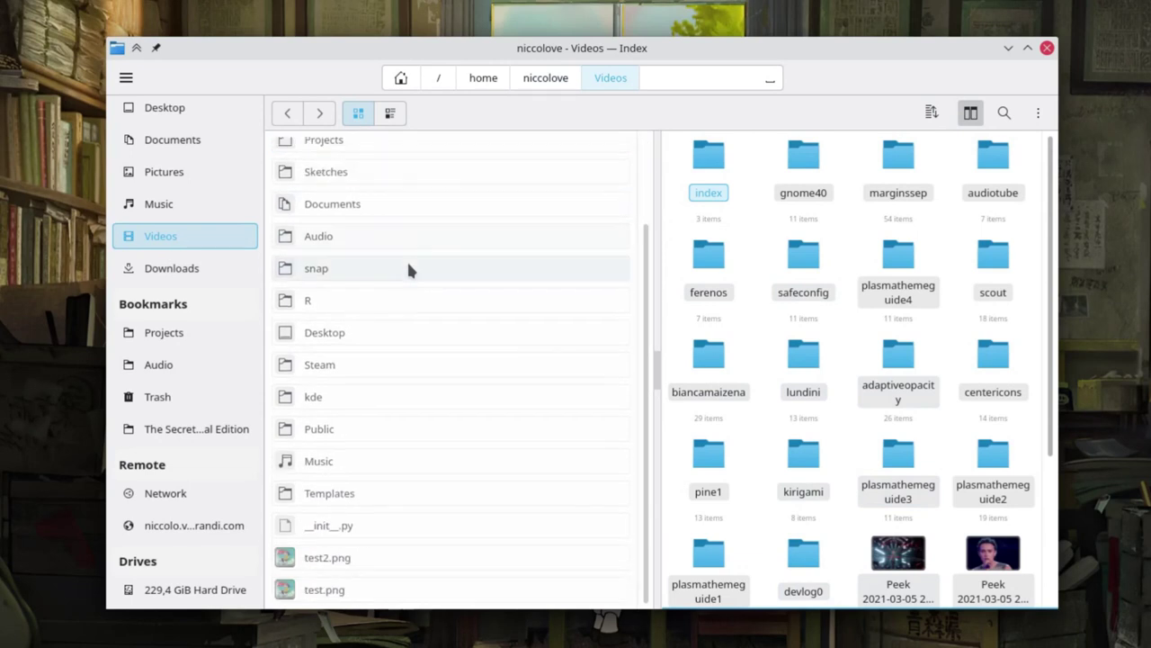
Filter the Videos pane by 'gn' and 'marg', clear the filter, and open a terminal there
click(1004, 113)
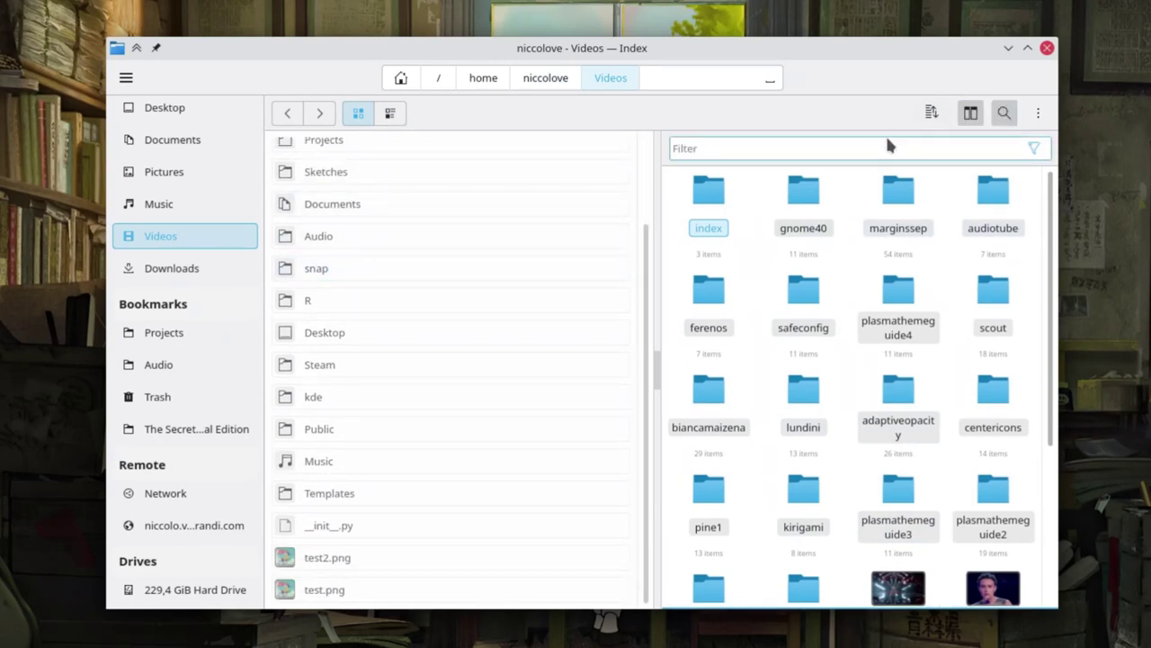
text(gn)
key(BackSpace)
key(BackSpace)
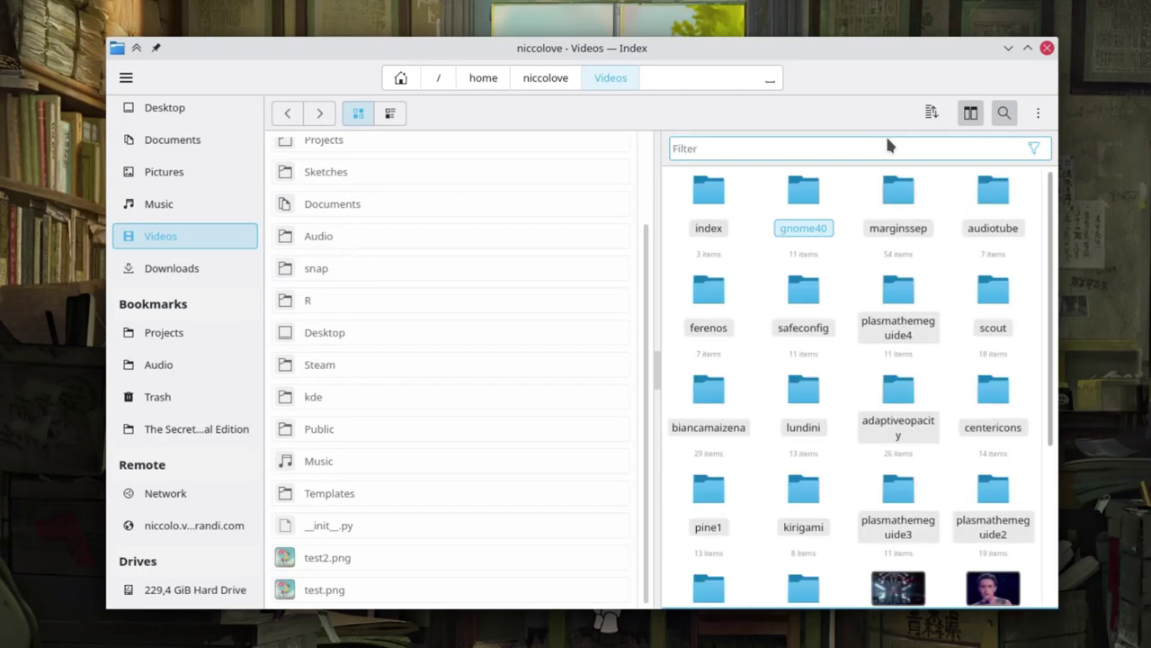
text(marg)
key(BackSpace)
key(BackSpace)
key(BackSpace)
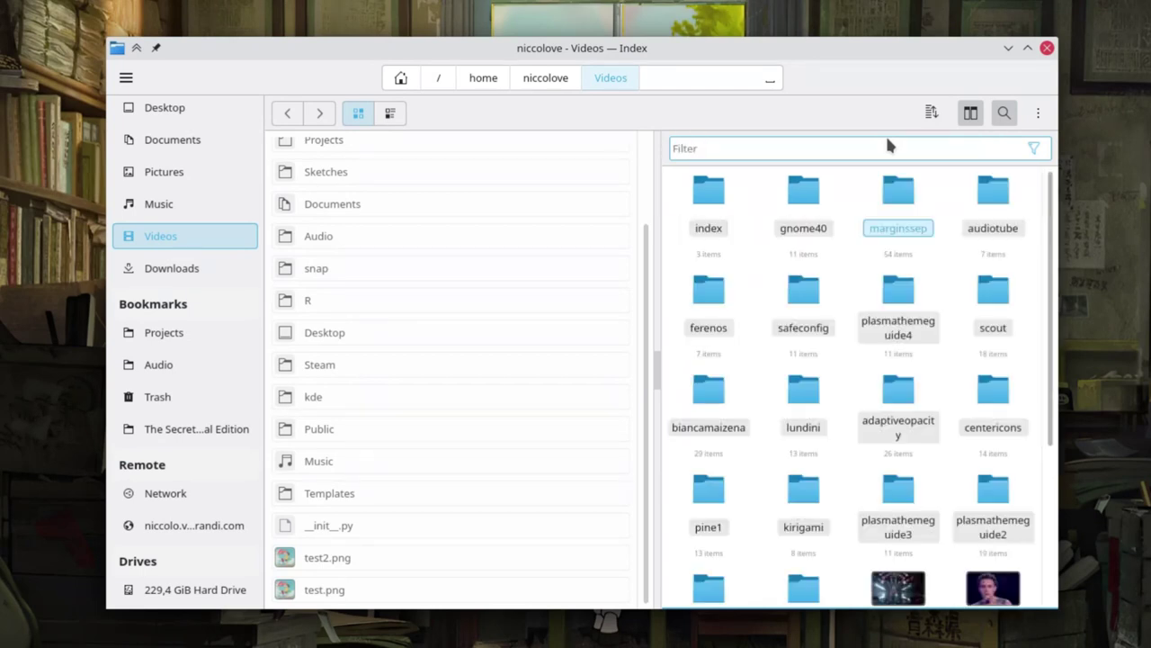
click(1037, 114)
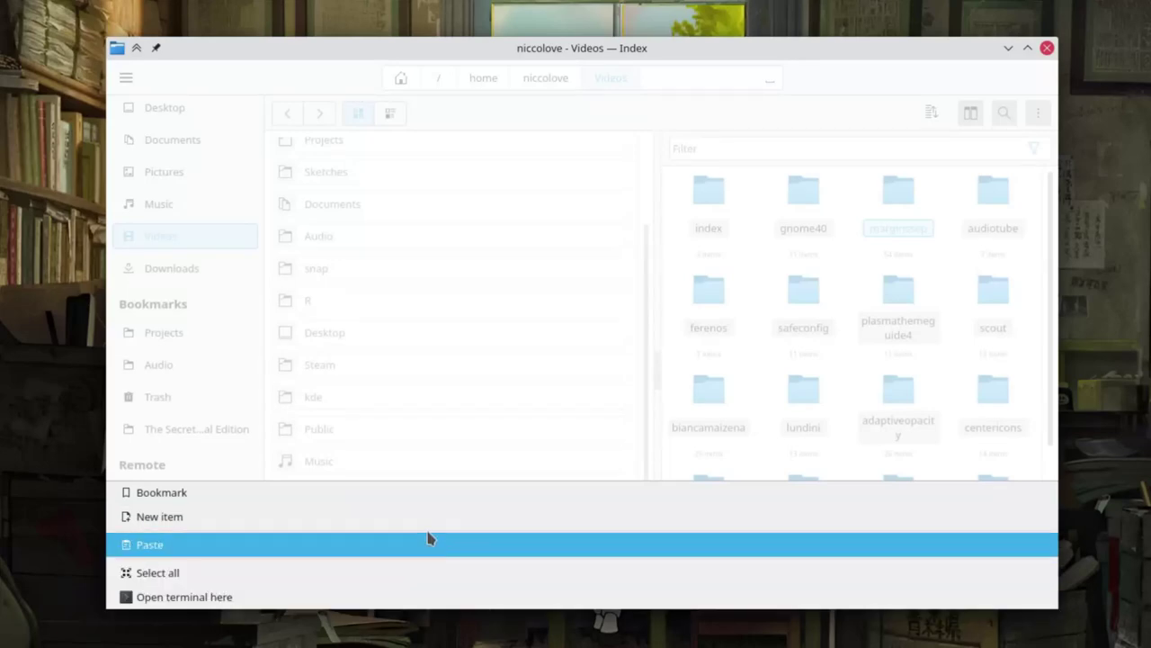
click(405, 601)
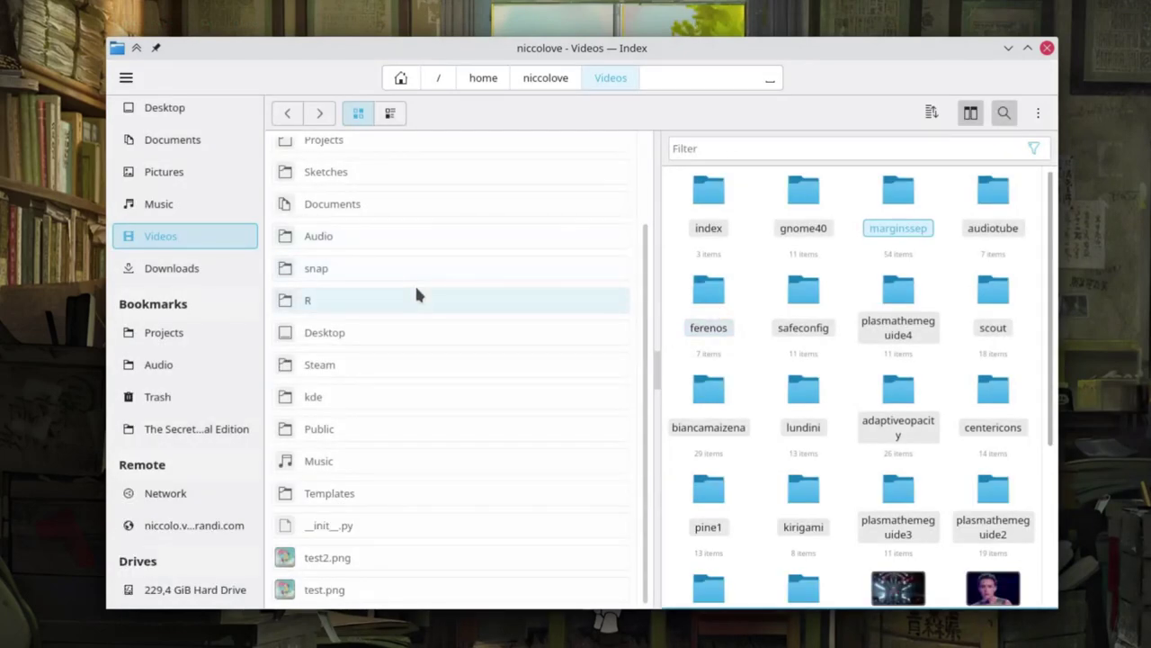
Connect to the remote FTP site and open its backstage, then files folders
click(183, 525)
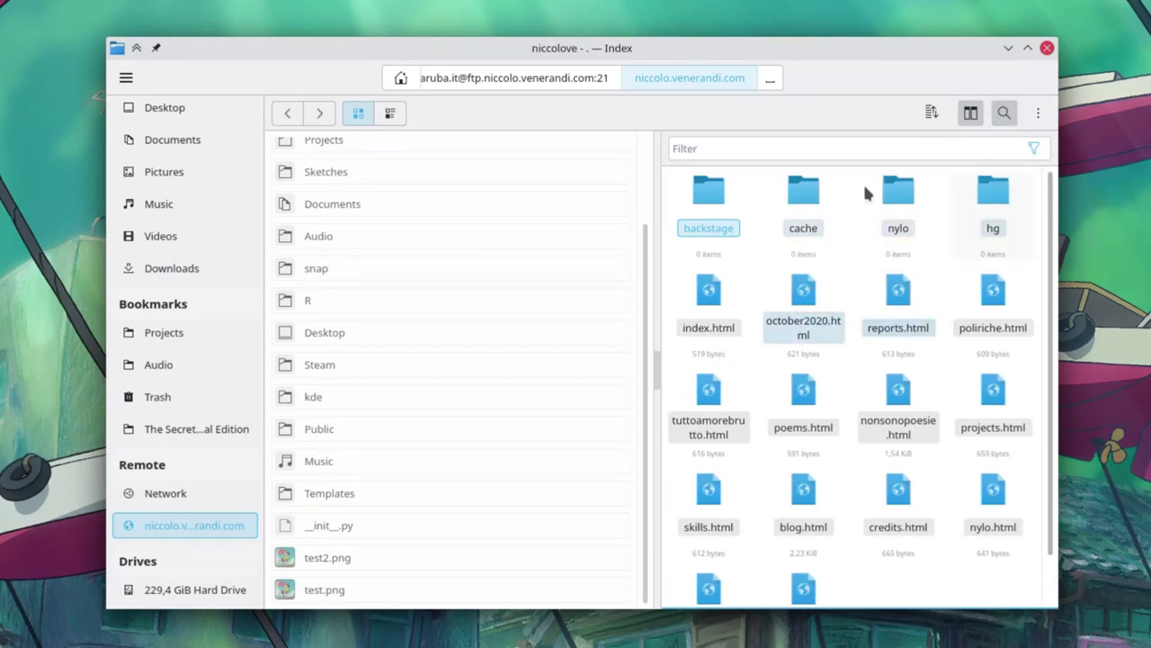
double_click(720, 208)
double_click(703, 223)
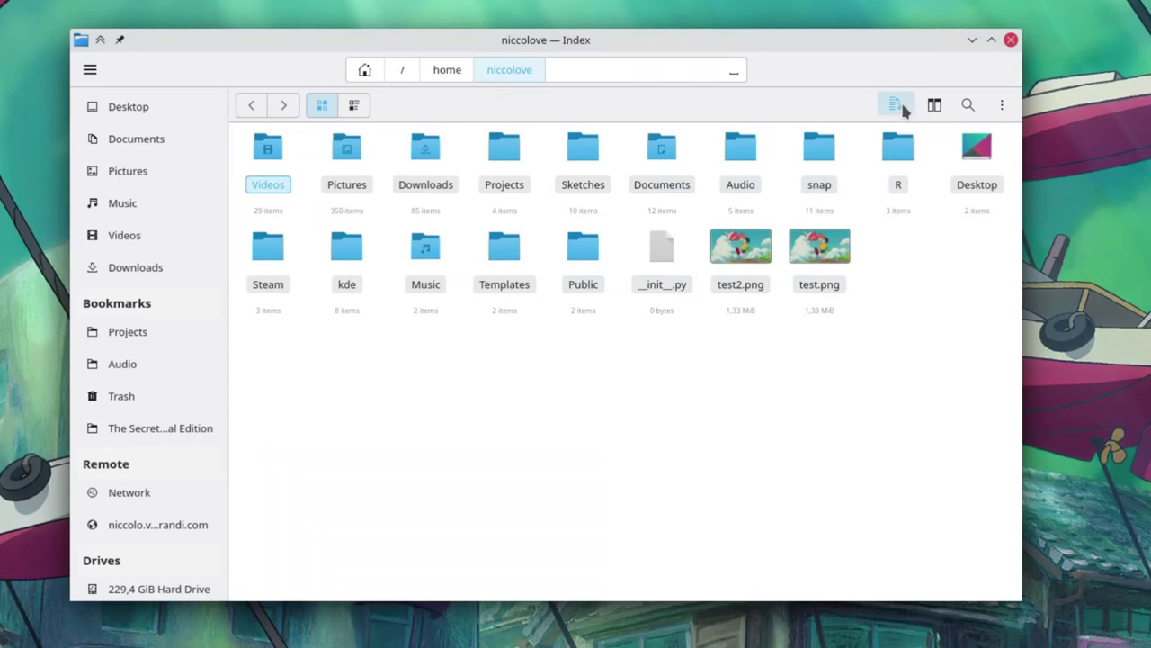
Briefly view the sort and overflow menus, then bring up the main application menu
click(900, 104)
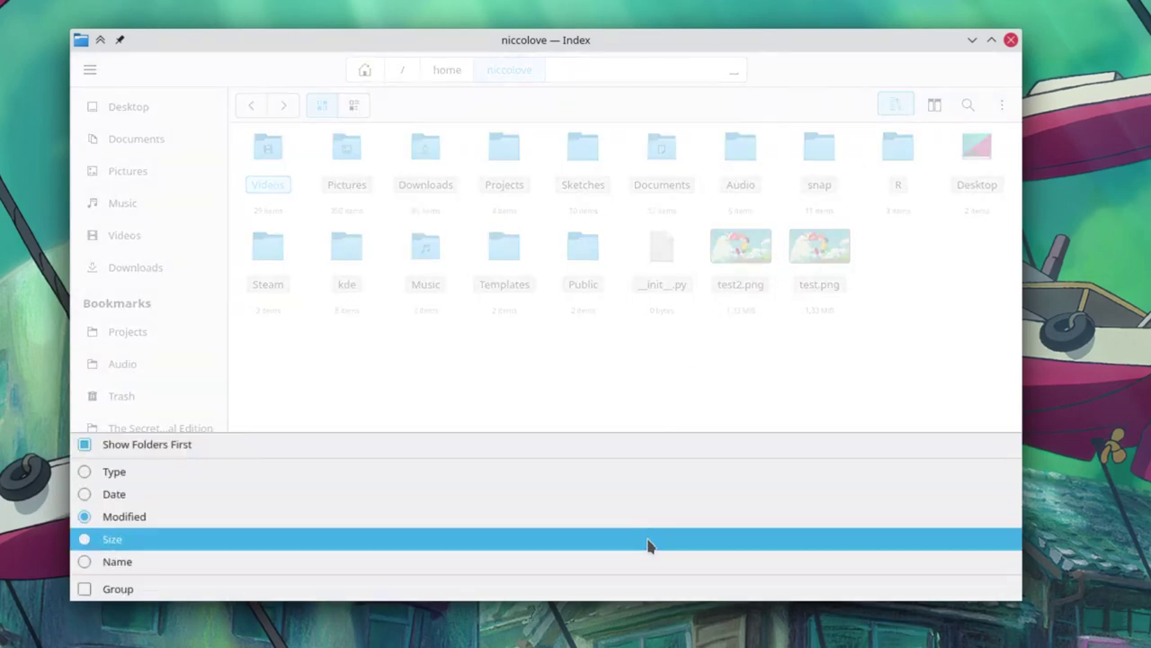
click(857, 208)
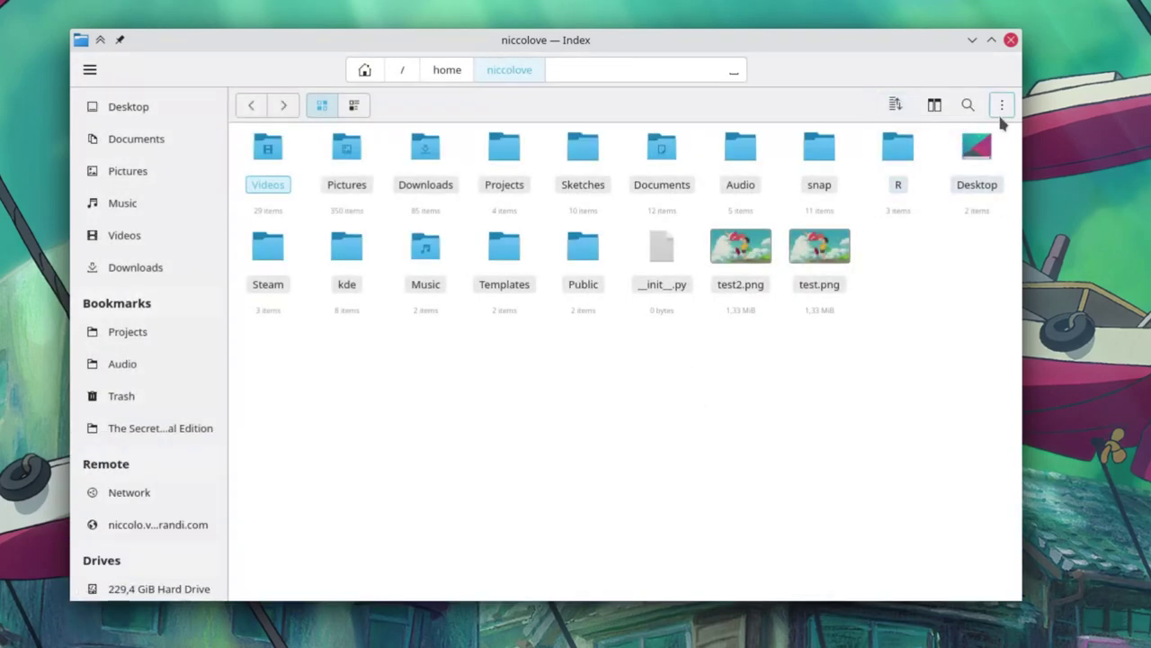
click(1002, 106)
click(597, 380)
click(99, 71)
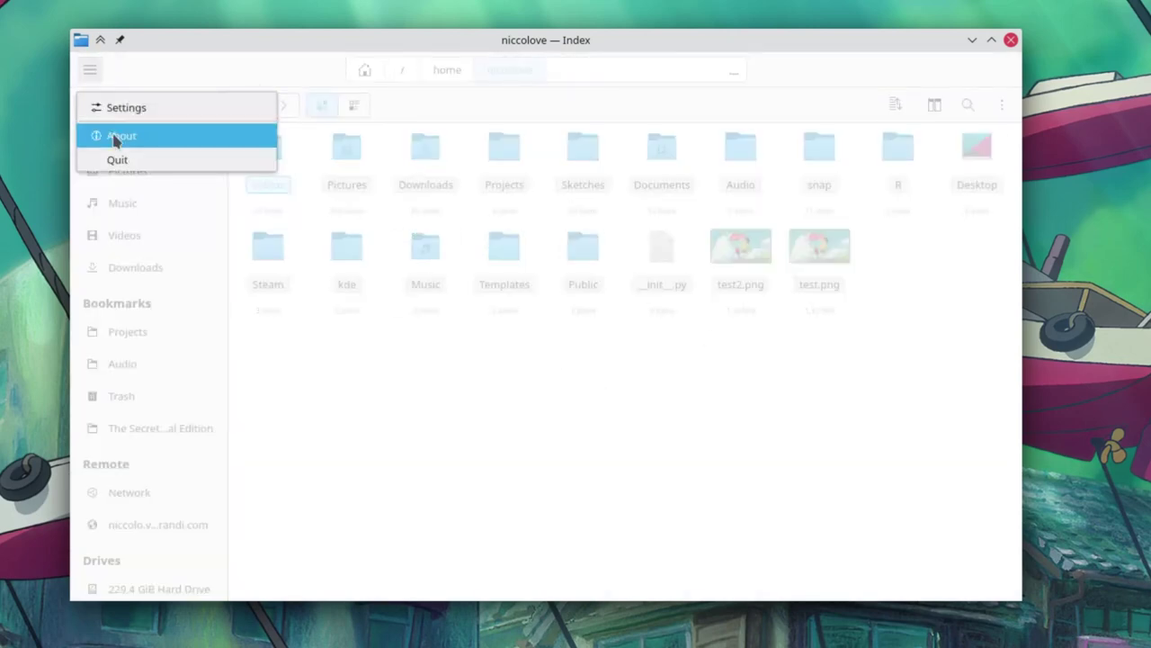
In Settings' Interface section, set Grid Items Size to L (after trying X) and List Items Size to M
click(115, 110)
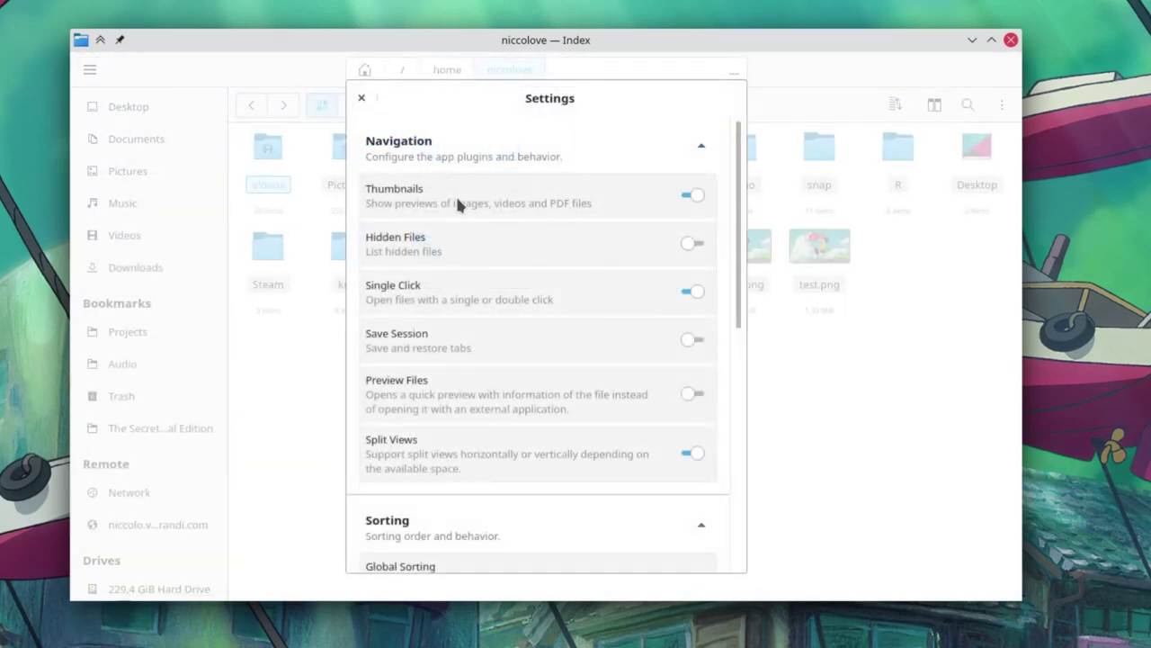
scroll(457, 205, down, 1)
scroll(457, 205, down, 1)
scroll(457, 205, down, 3)
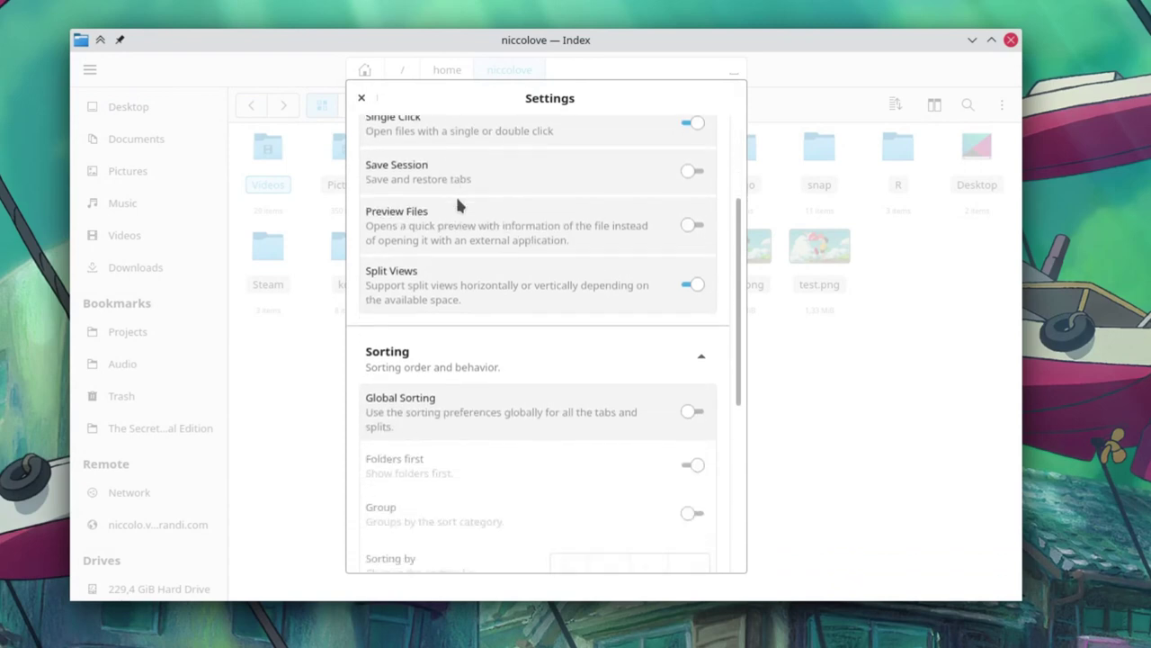
scroll(457, 205, down, 3)
scroll(457, 205, down, 2)
scroll(457, 205, down, 3)
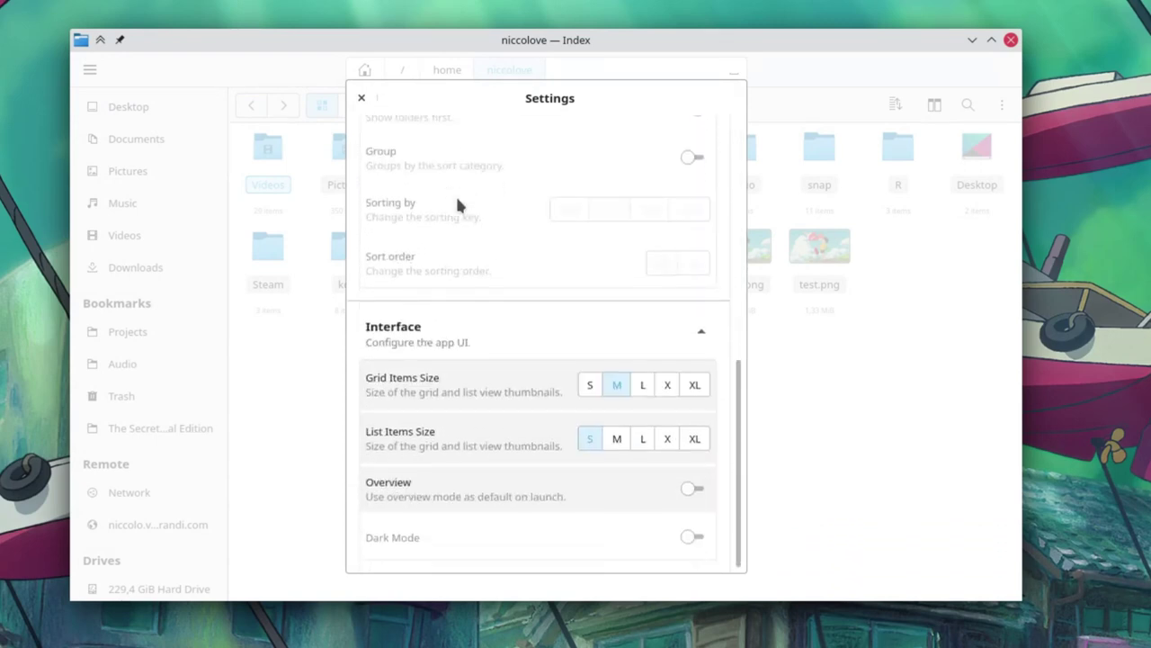
click(644, 385)
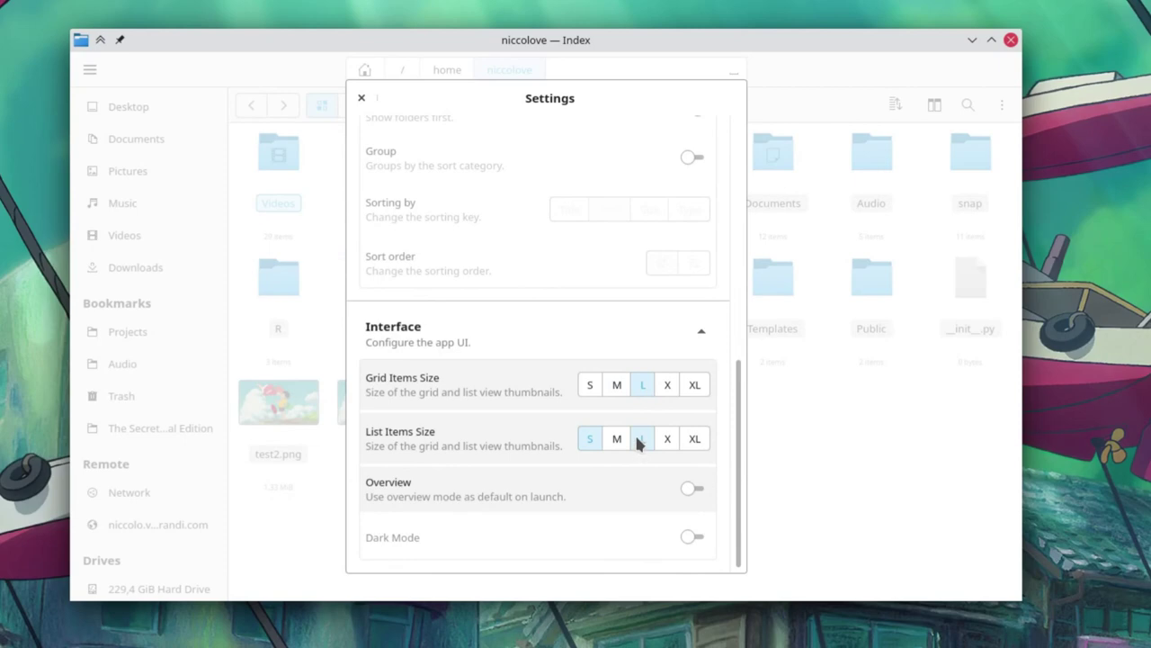
click(667, 386)
click(642, 385)
click(621, 438)
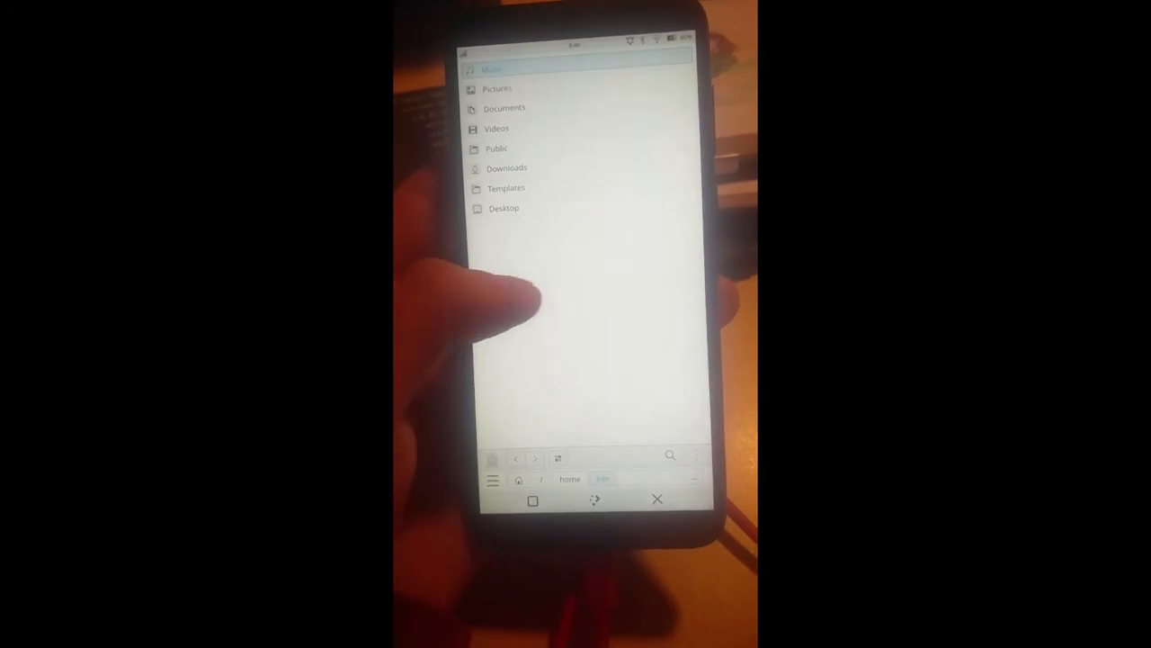
Go to Overview from the Places drawer and browse its sections and Downloads carousel
drag(481, 287, 617, 333)
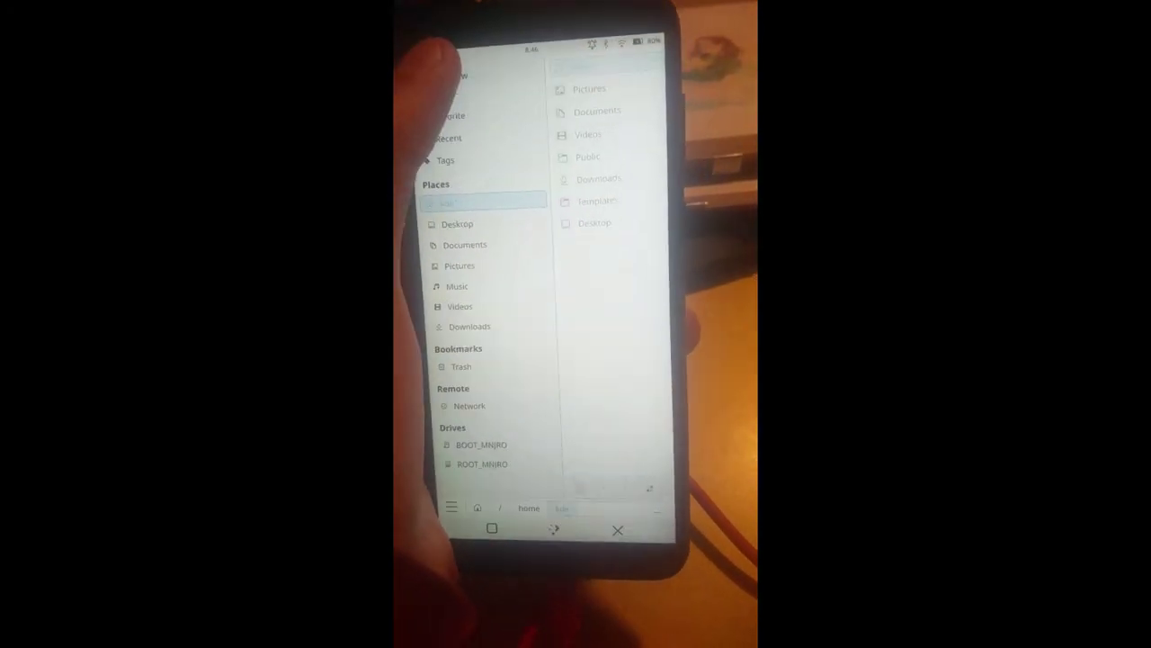
click(473, 101)
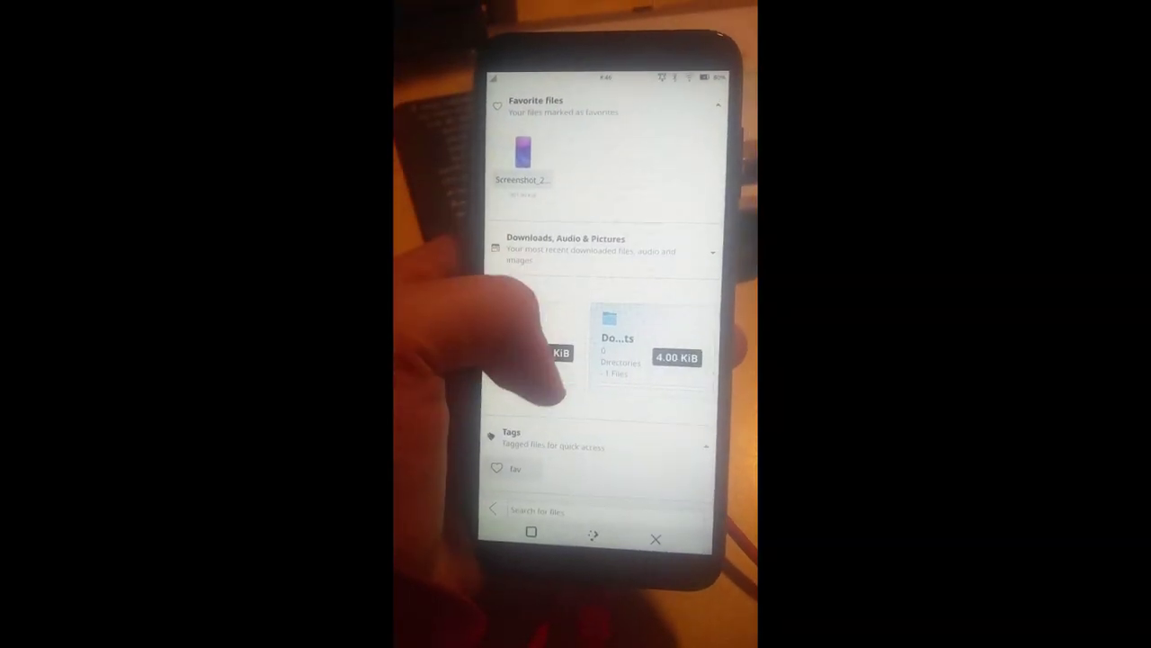
scroll(540, 351, down, 2)
scroll(540, 270, down, 2)
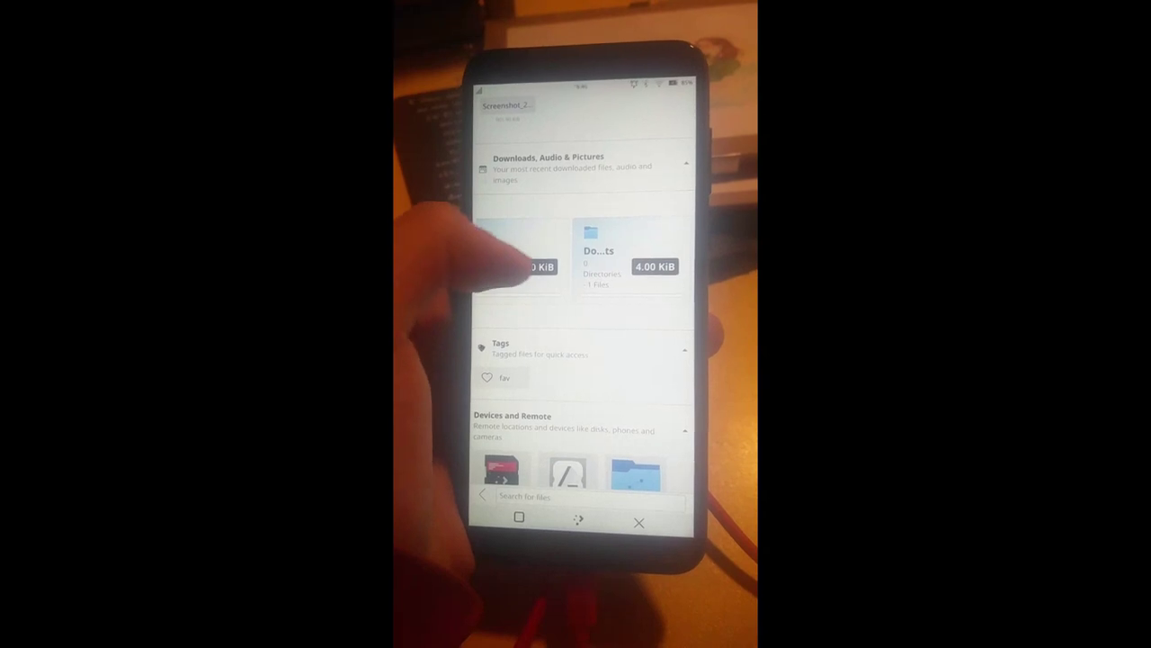
mouse_move(616, 259)
mouse_down()
mouse_move(522, 262)
mouse_move(594, 263)
mouse_up()
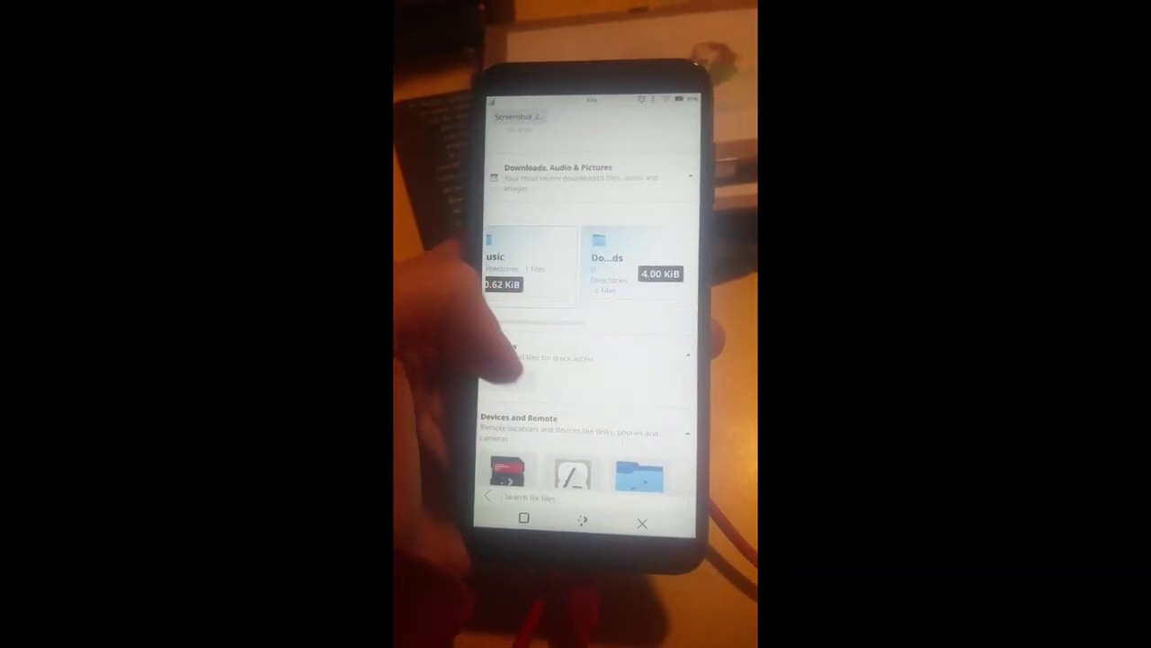
scroll(531, 270, down, 2)
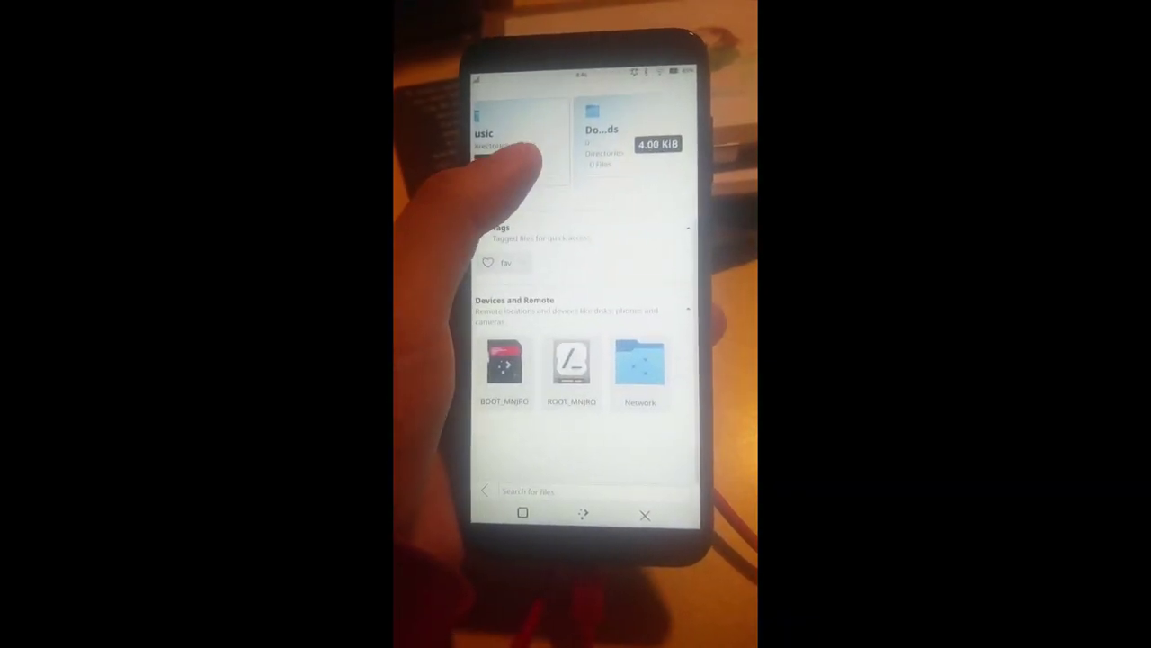
scroll(585, 315, up, 2)
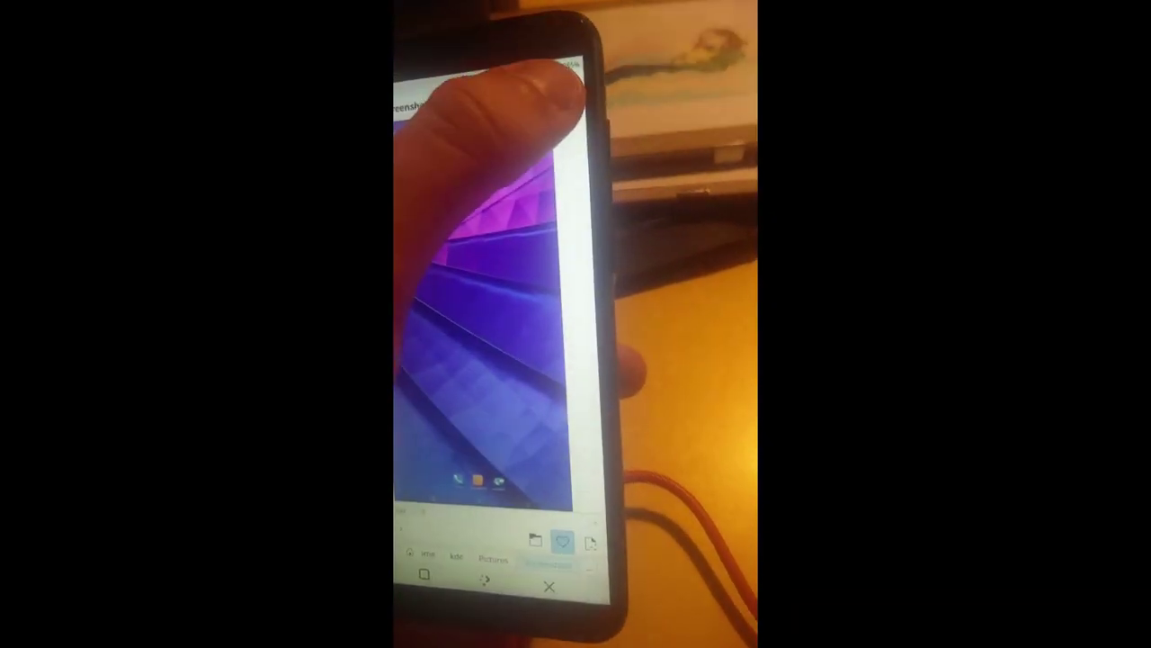
Show the screenshot's info panel and scroll through its file details
click(562, 95)
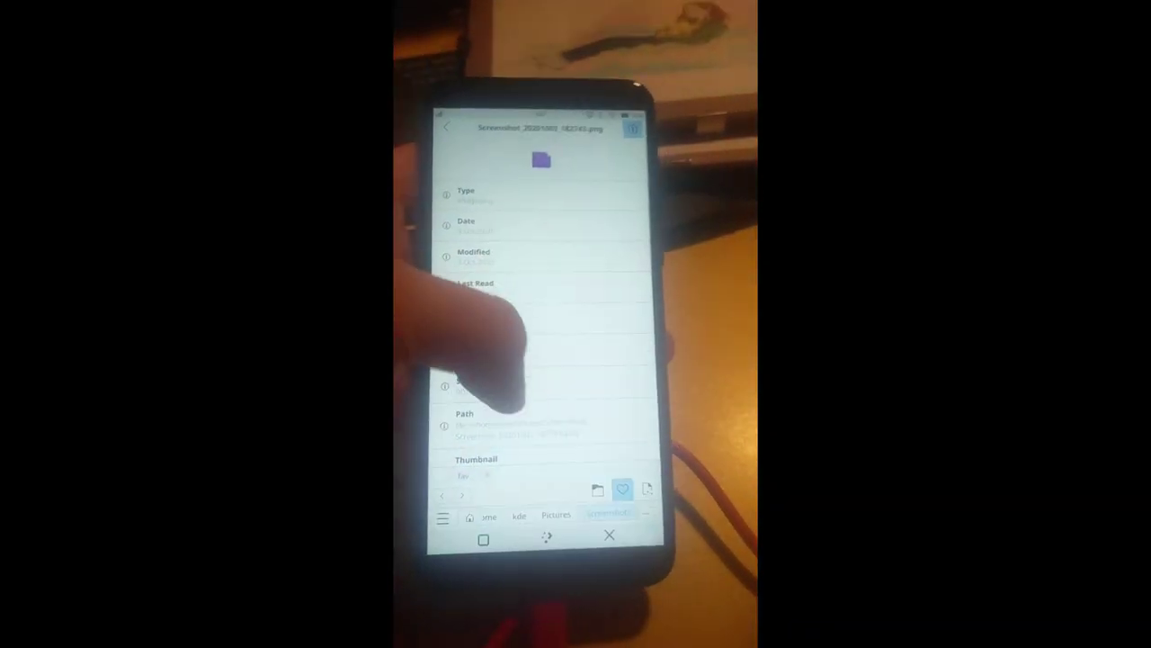
mouse_move(517, 396)
mouse_down()
mouse_move(502, 216)
mouse_move(527, 369)
mouse_up()
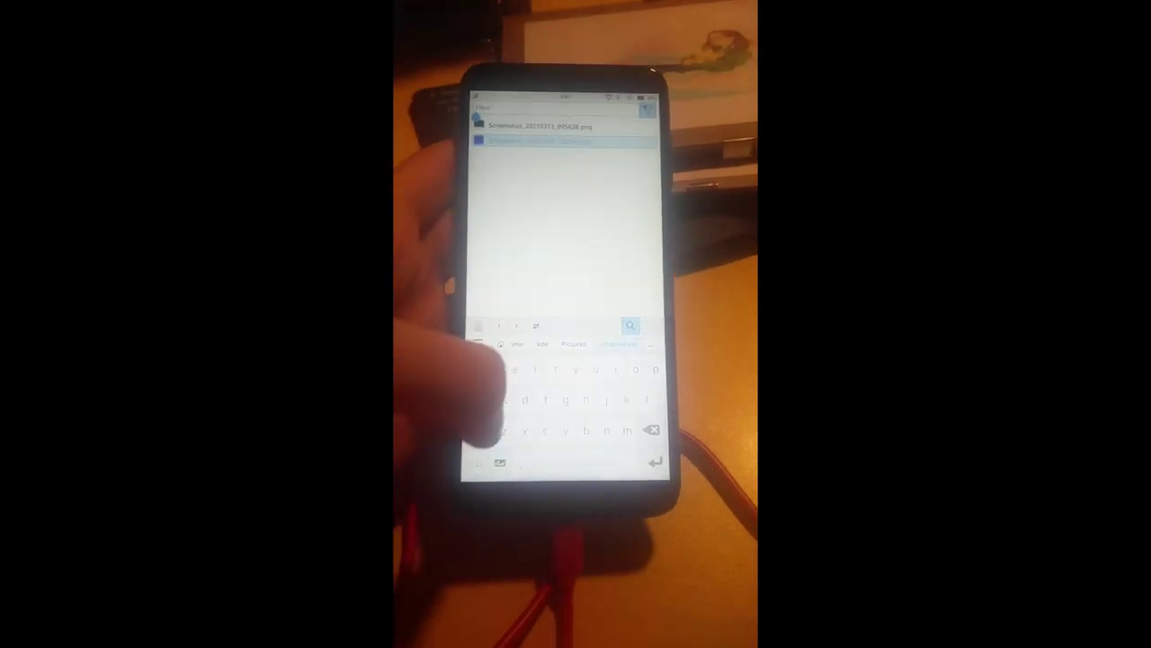
Enter 'es' in the Filter field to narrow the Screenshots folder
text(e)
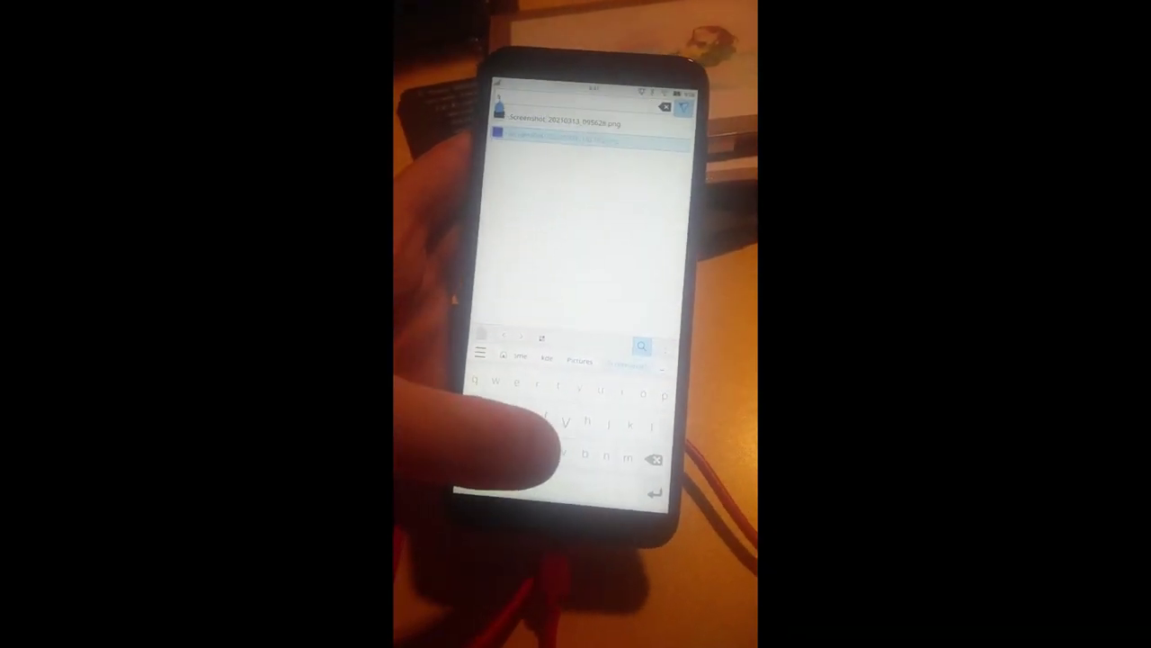